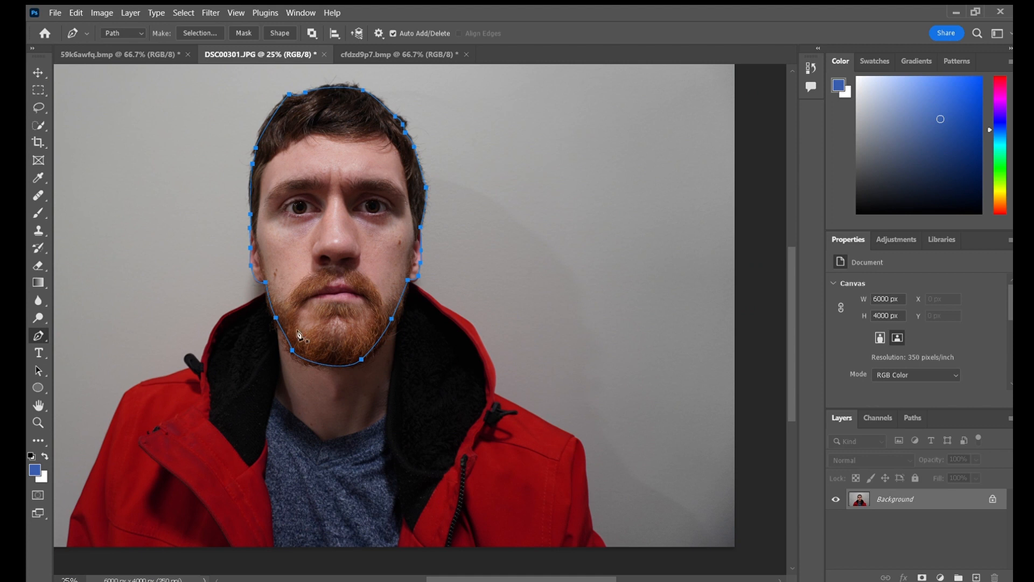
# Turn the work path around the man's head into a selection in DSC00301.JPG.
pyautogui.click(913, 418)
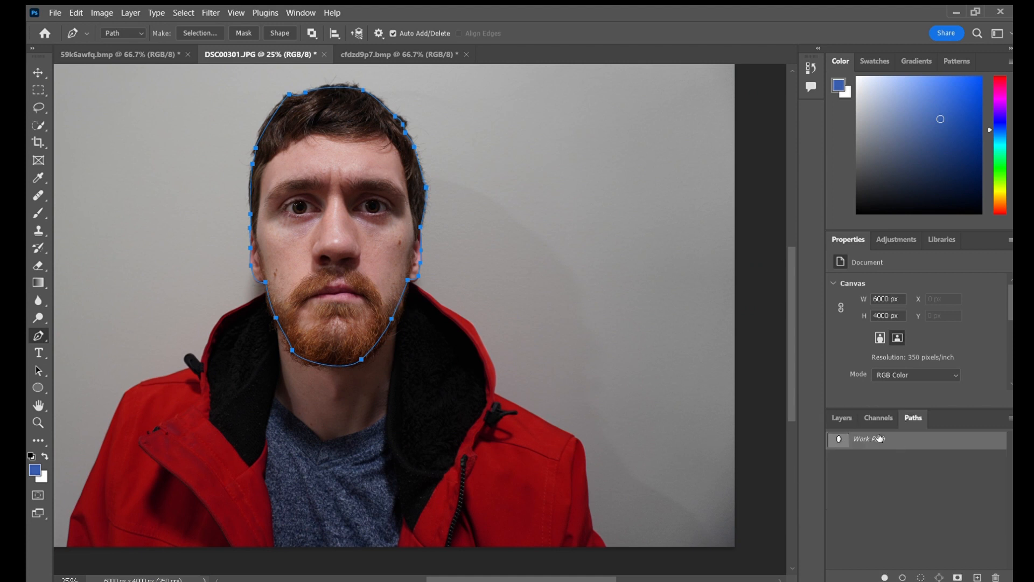
pyautogui.press('i')
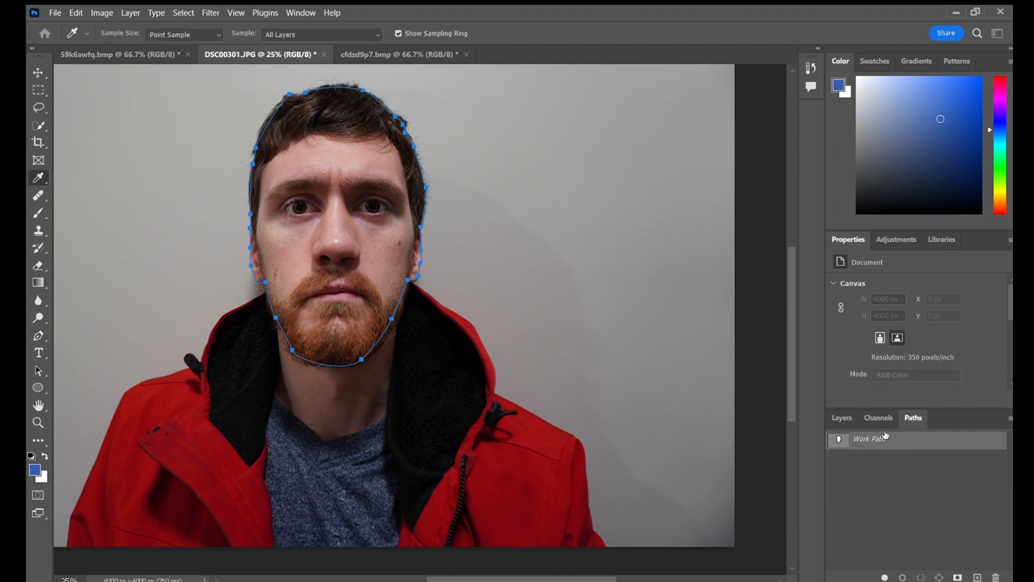
pyautogui.press('p')
pyautogui.hotkey('ctrl', 'Return')
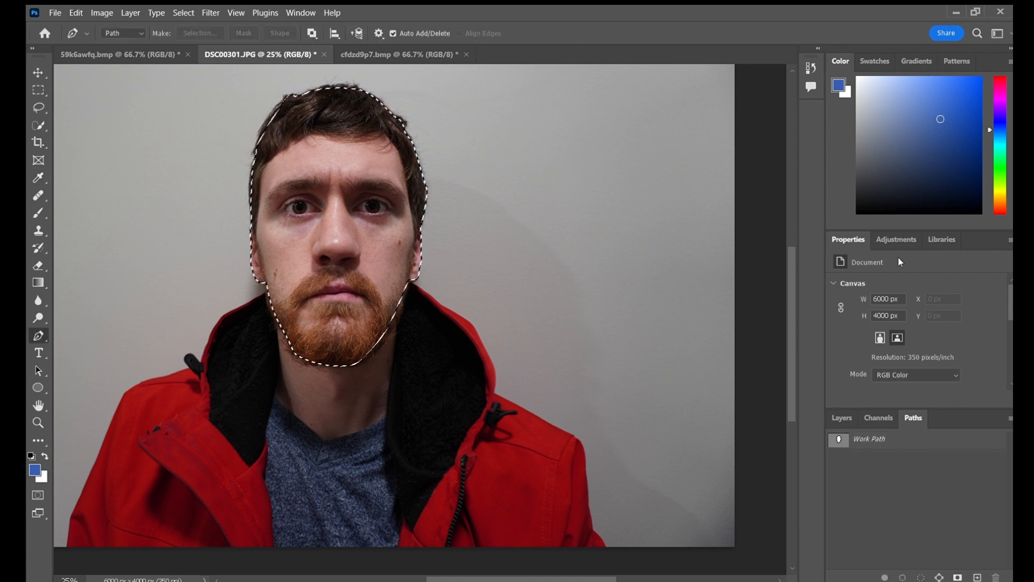
# Unlock the background layer and add a layer mask from the head selection to hide everything else.
pyautogui.click(842, 418)
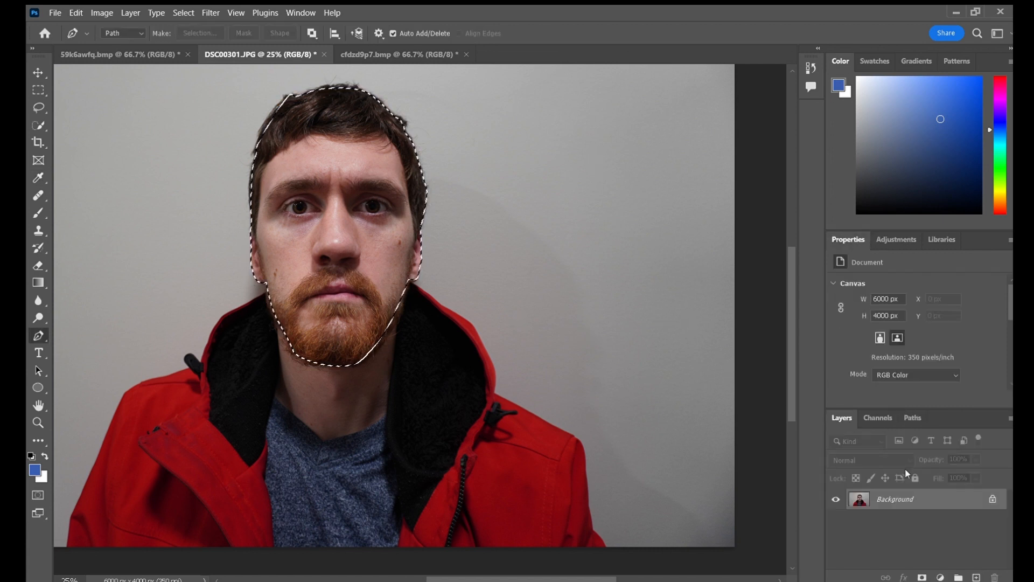
pyautogui.click(993, 499)
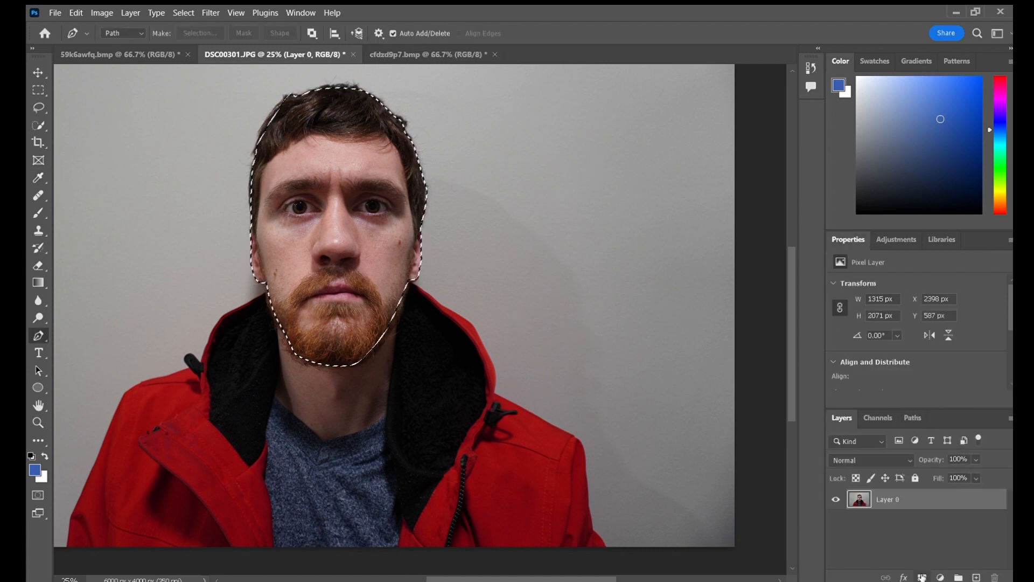
pyautogui.click(923, 577)
pyautogui.hotkey('ctrl', '-')
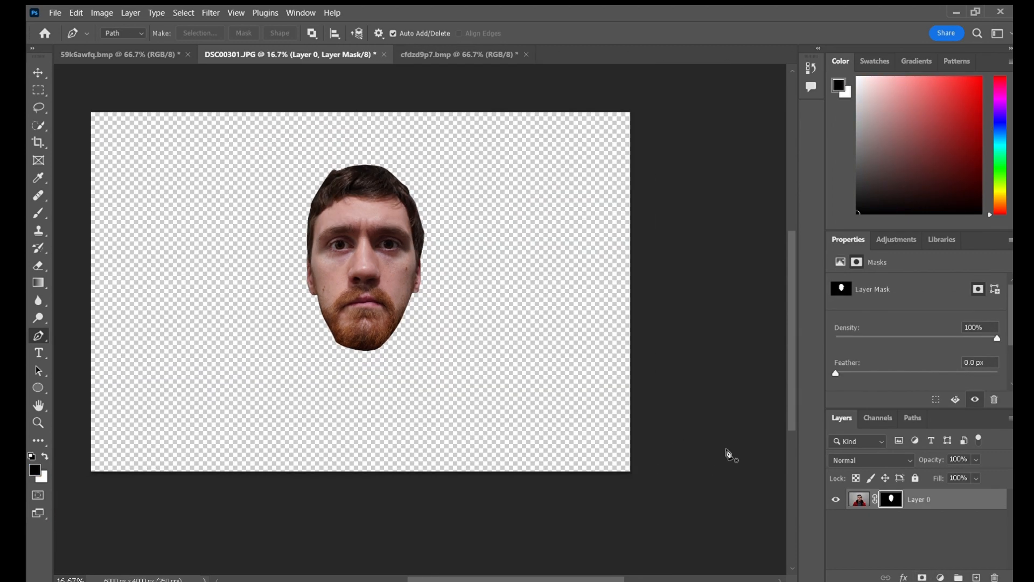
pyautogui.scroll(3, 922, 577)
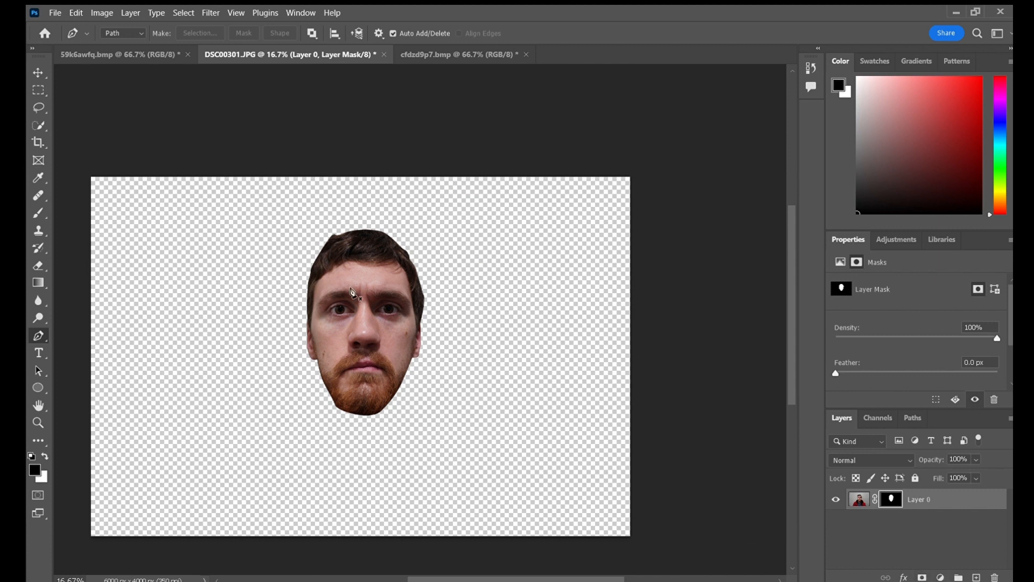
# Apply the head's layer mask and select the cut-out head with the Quick Selection tool.
pyautogui.click(38, 125)
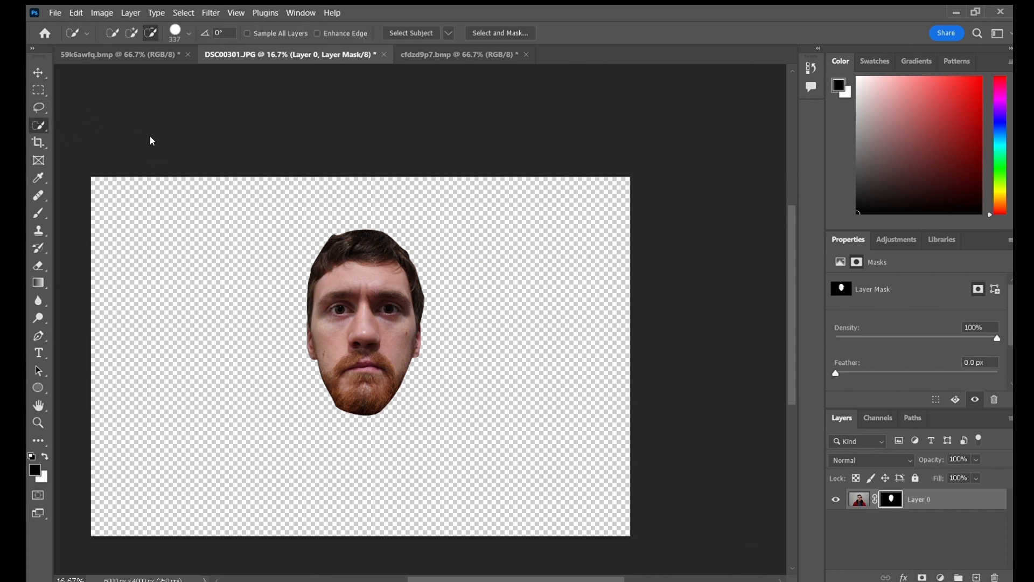
pyautogui.click(131, 32)
pyautogui.click(356, 396)
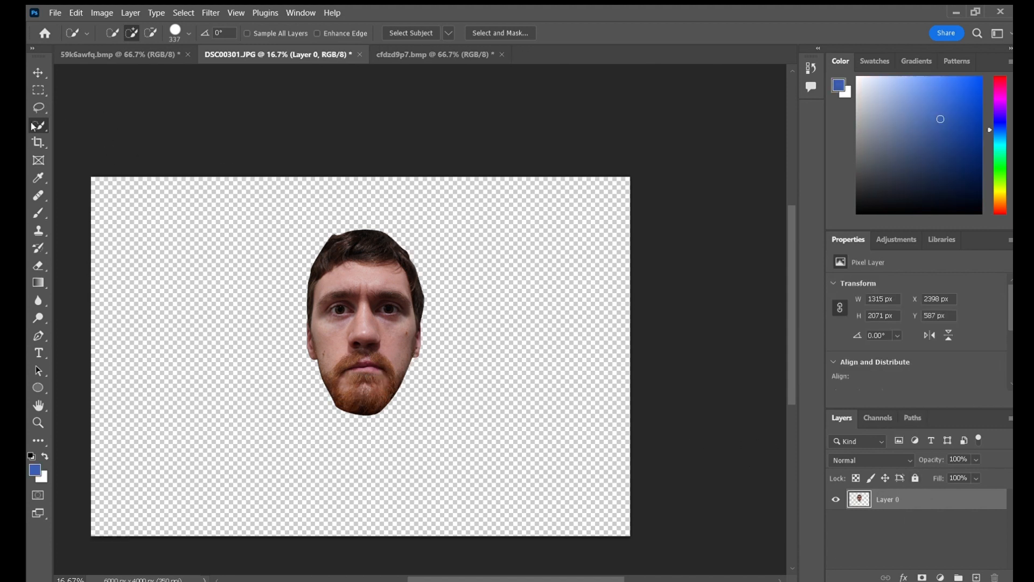
pyautogui.moveTo(323, 280)
pyautogui.mouseDown()
pyautogui.moveTo(333, 307)
pyautogui.moveTo(436, 395)
pyautogui.moveTo(412, 412)
pyautogui.mouseUp()
pyautogui.moveTo(442, 377); pyautogui.dragTo(421, 376)
pyautogui.hotkey('ctrl', 'z')
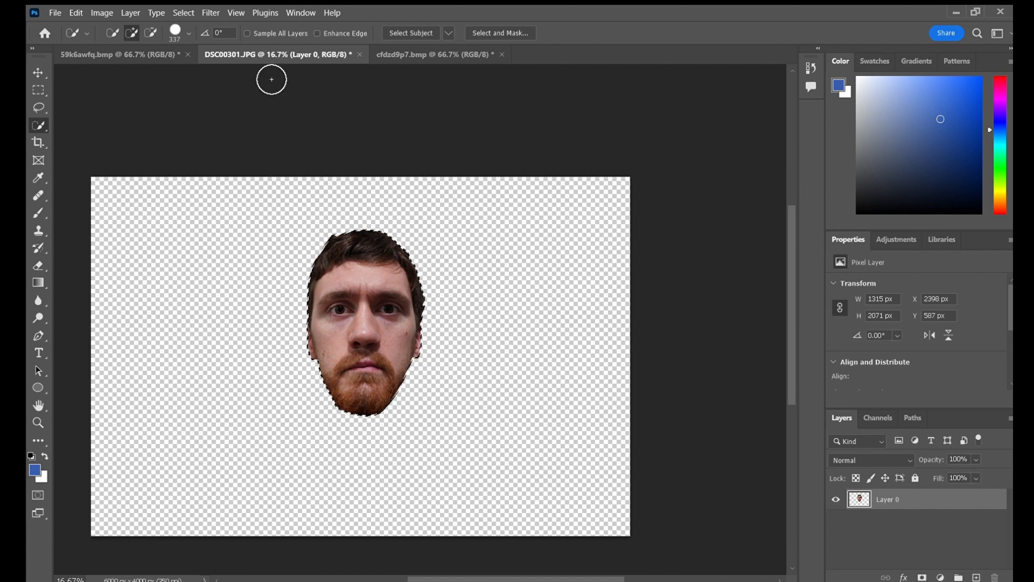
# Paste the cut-out head into cfdzd9p7.bmp and scale it to about 76.5% width and 62% height.
pyautogui.click(436, 55)
pyautogui.hotkey('ctrl', 'v')
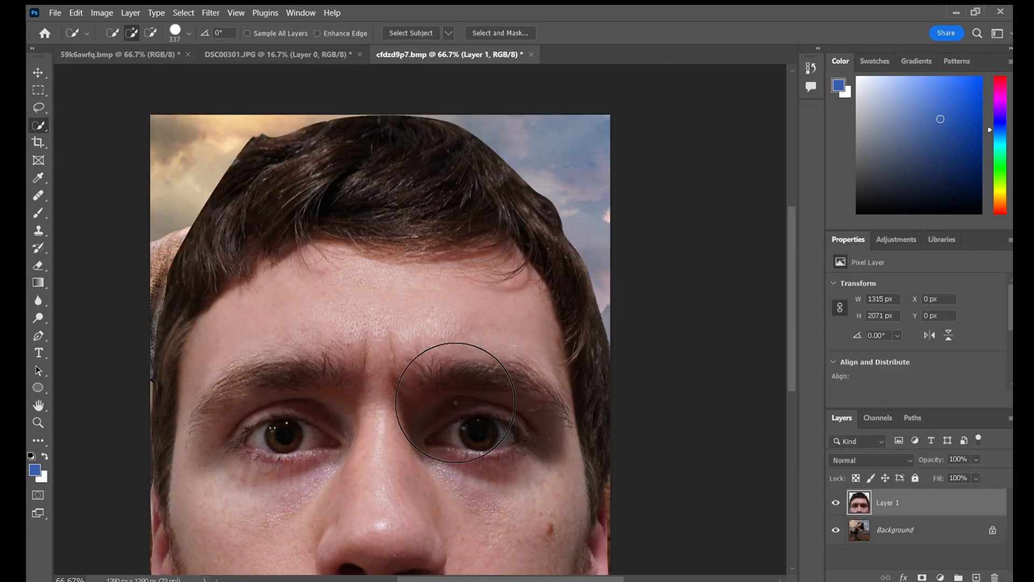
pyautogui.press('v')
pyautogui.moveTo(624, 115); pyautogui.dragTo(510, 377)
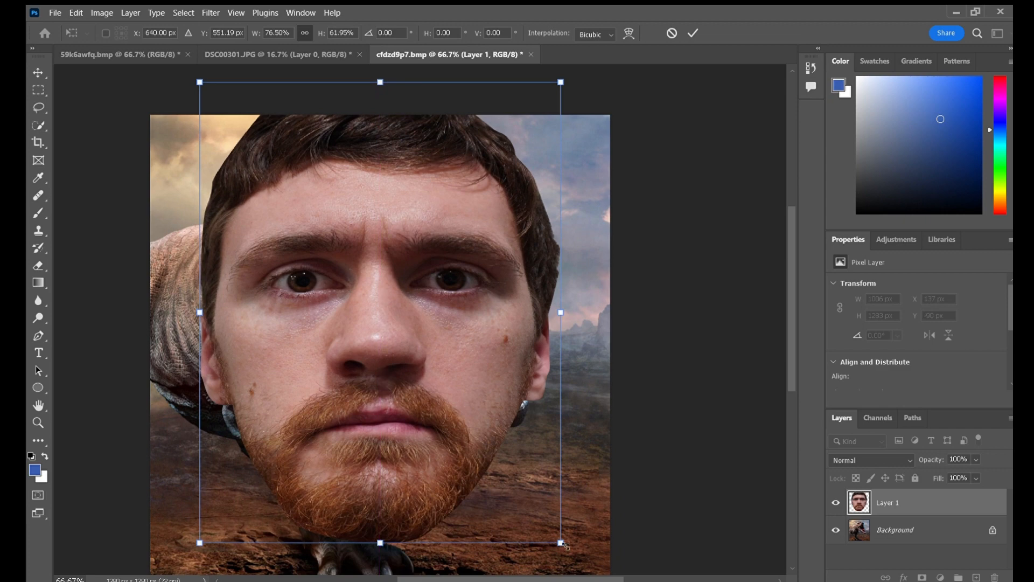
pyautogui.moveTo(564, 545); pyautogui.dragTo(381, 295)
pyautogui.moveTo(306, 196); pyautogui.dragTo(447, 341)
pyautogui.moveTo(529, 336); pyautogui.dragTo(504, 336)
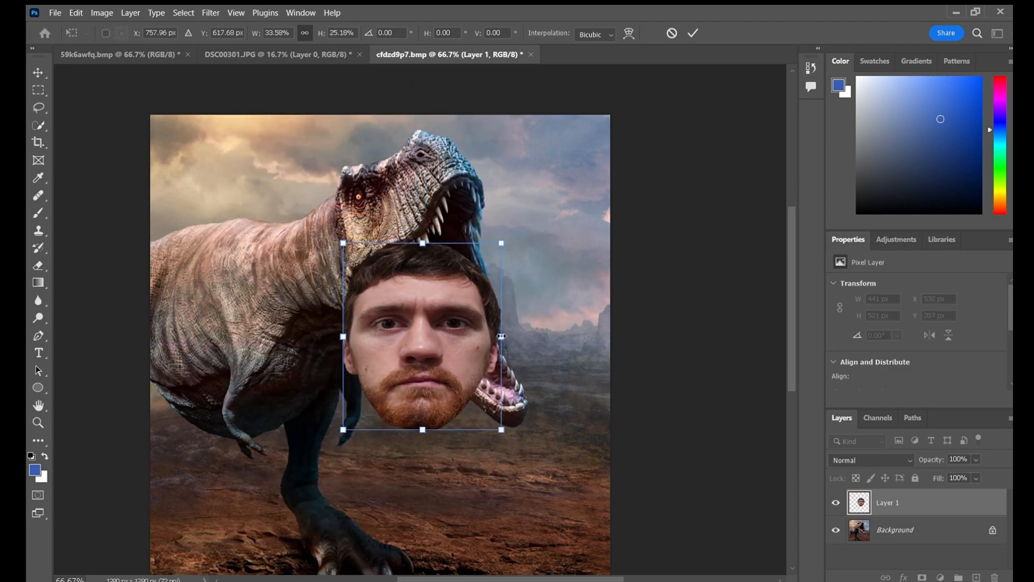
pyautogui.moveTo(505, 240); pyautogui.dragTo(417, 252)
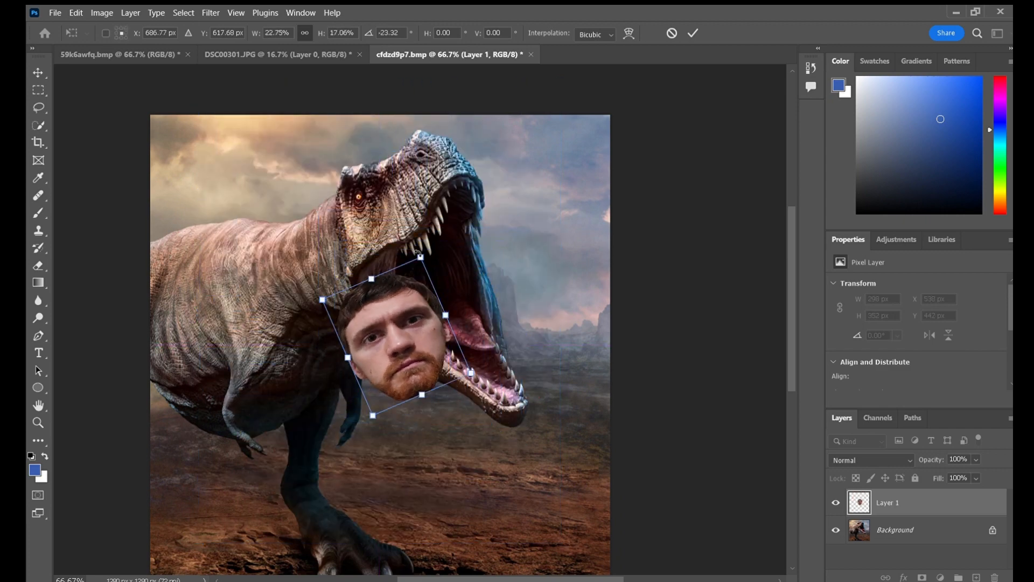
pyautogui.moveTo(400, 328); pyautogui.dragTo(449, 275)
pyautogui.moveTo(472, 344); pyautogui.dragTo(460, 318)
pyautogui.hotkey('ctrl', 'z')
pyautogui.hotkey('ctrl', 'z')
pyautogui.hotkey('ctrl', 'z')
pyautogui.hotkey('ctrl', 'z')
pyautogui.hotkey('ctrl', 'z')
pyautogui.hotkey('ctrl', 'z')
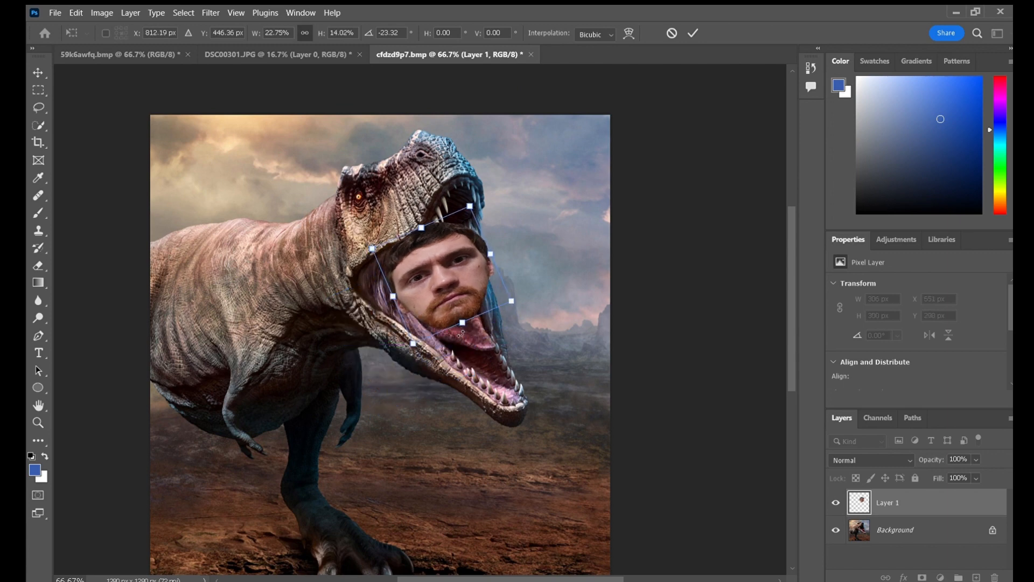
pyautogui.hotkey('ctrl', 'z')
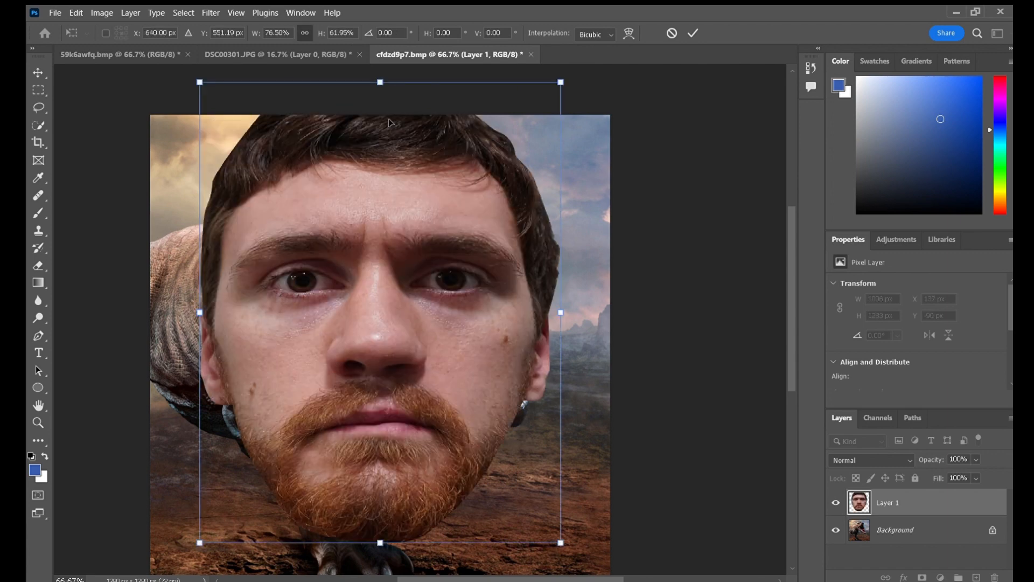
# Scale the pasted head to about 11.88% width and 10.63% height, rotate it -12.05°, and place it inside the T. rex's open mouth.
pyautogui.moveTo(561, 82); pyautogui.dragTo(331, 356)
pyautogui.moveTo(267, 427); pyautogui.dragTo(447, 290)
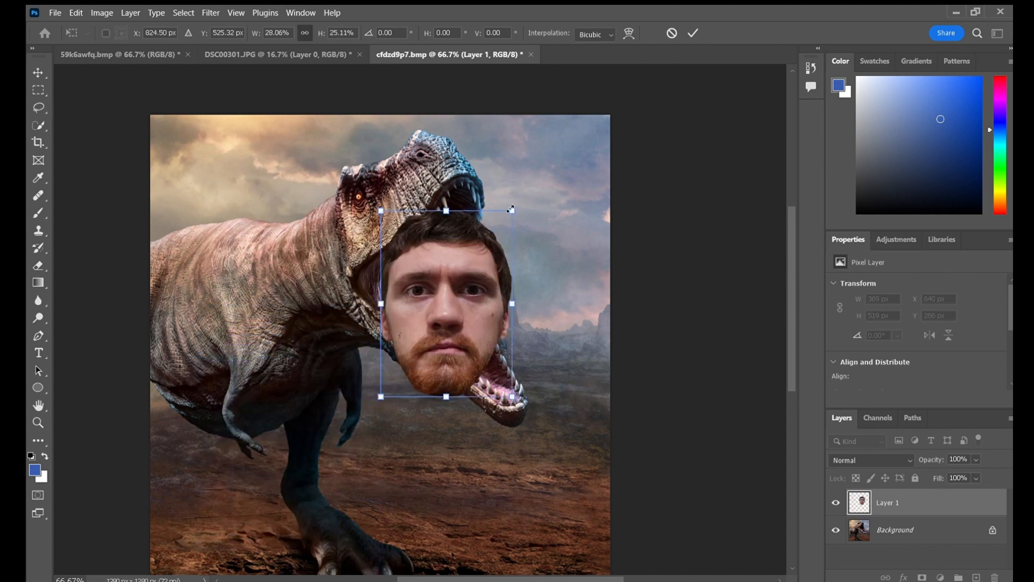
pyautogui.moveTo(513, 219); pyautogui.dragTo(452, 303)
pyautogui.moveTo(417, 349); pyautogui.dragTo(447, 297)
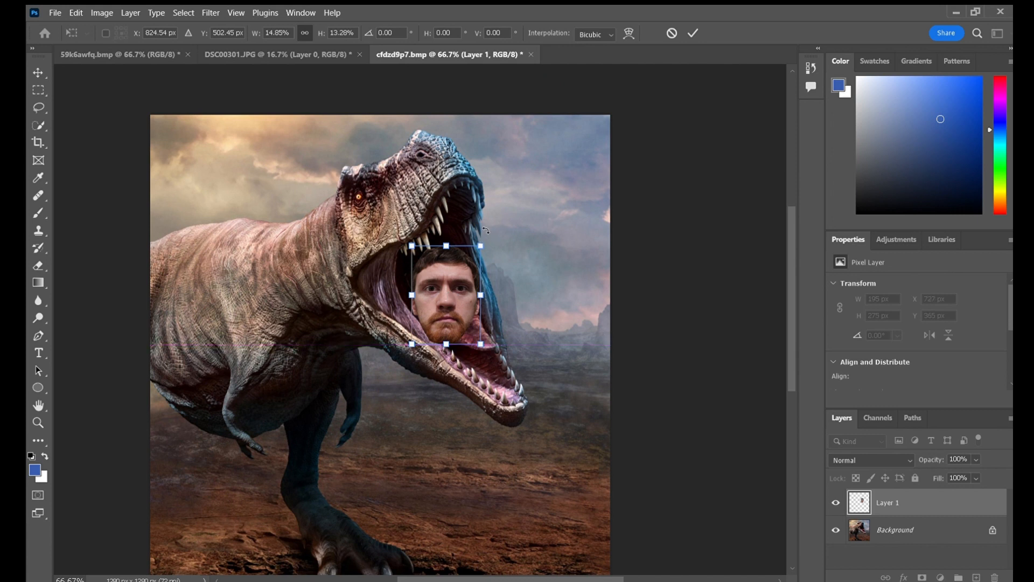
pyautogui.moveTo(487, 231); pyautogui.dragTo(479, 233)
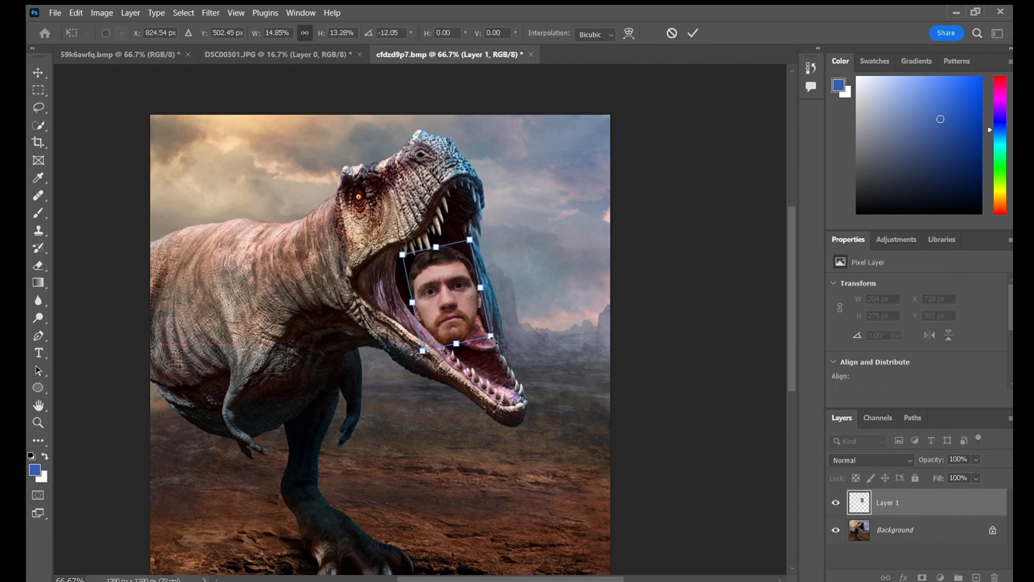
pyautogui.moveTo(494, 341); pyautogui.dragTo(446, 301)
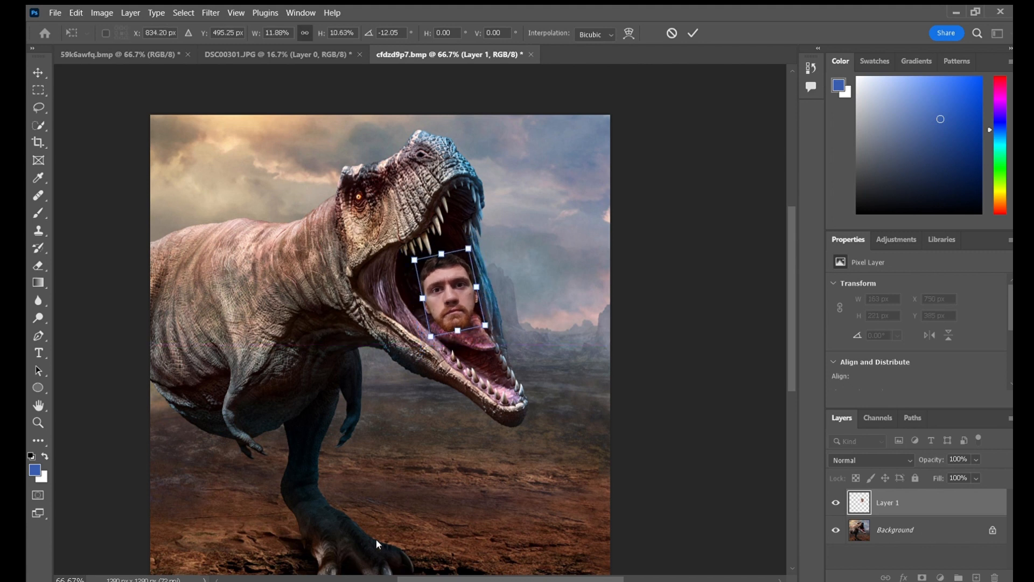
pyautogui.press('Return')
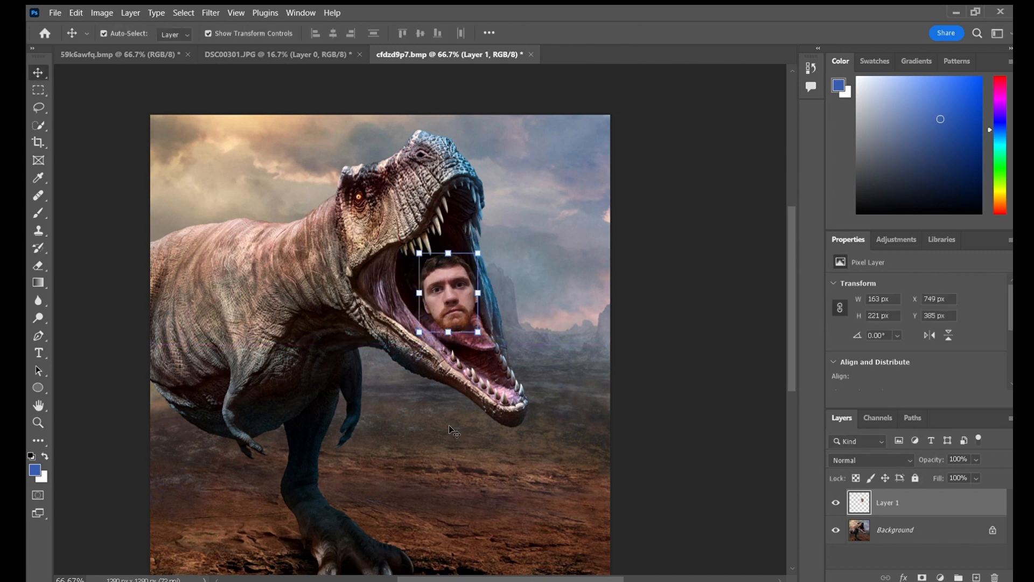
# Select the pasted head on Layer 1 and add a layer mask from that selection.
pyautogui.click(36, 124)
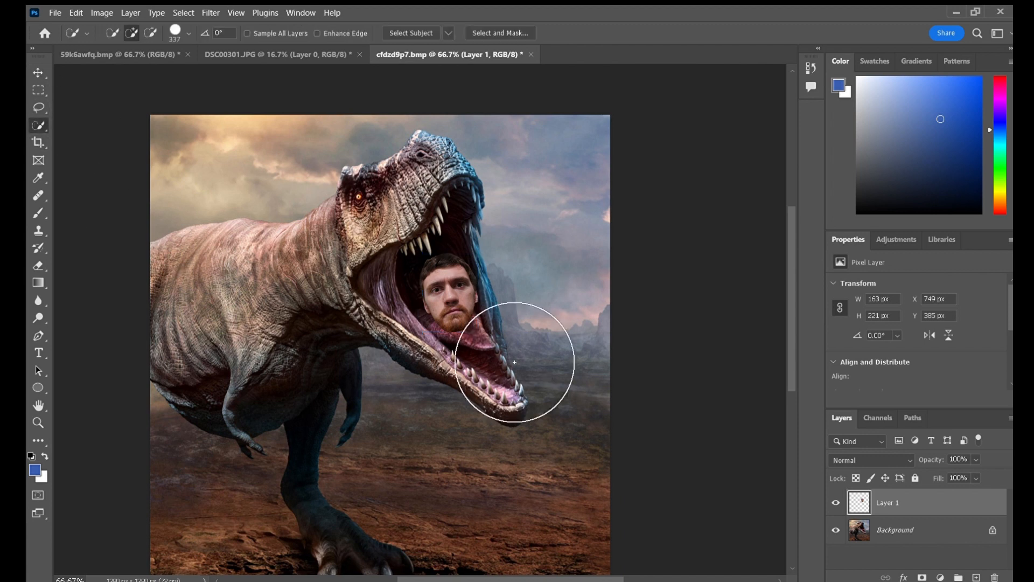
pyautogui.click(511, 349)
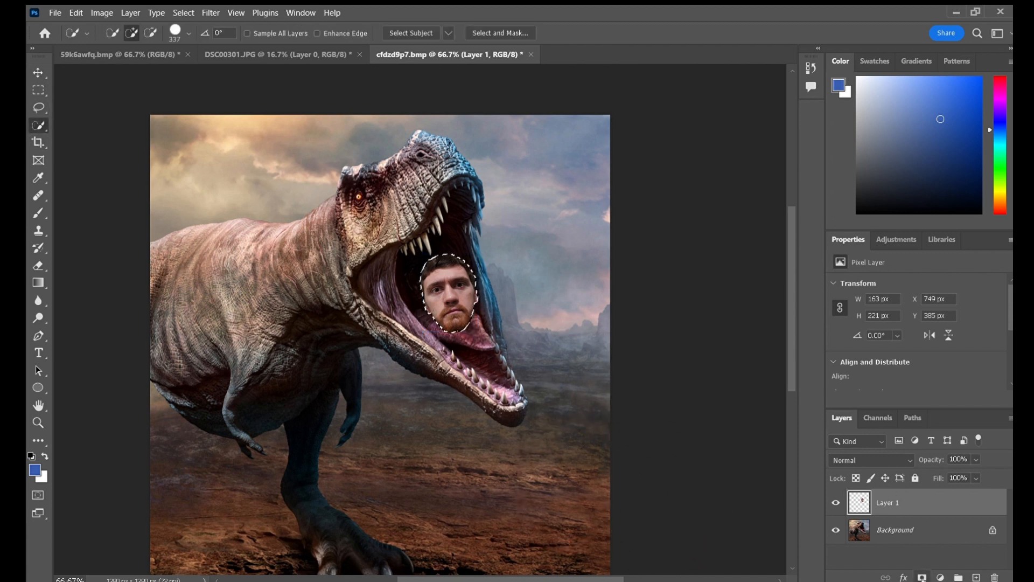
pyautogui.click(923, 577)
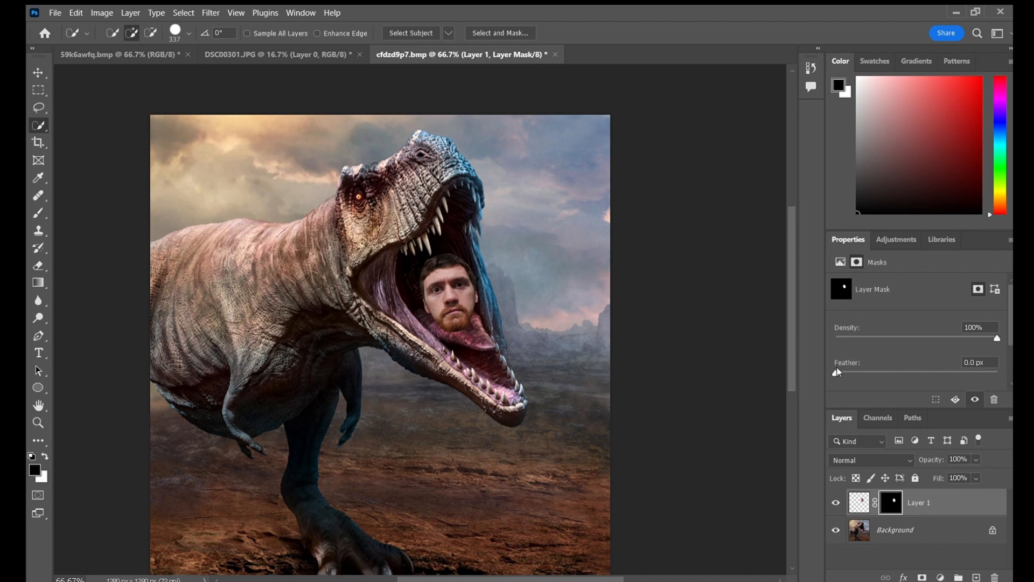
# Set the feather of the head's layer mask to 8.6 px.
pyautogui.moveTo(951, 372); pyautogui.dragTo(862, 370)
pyautogui.hotkey('ctrl', '+')
pyautogui.hotkey('ctrl', '+')
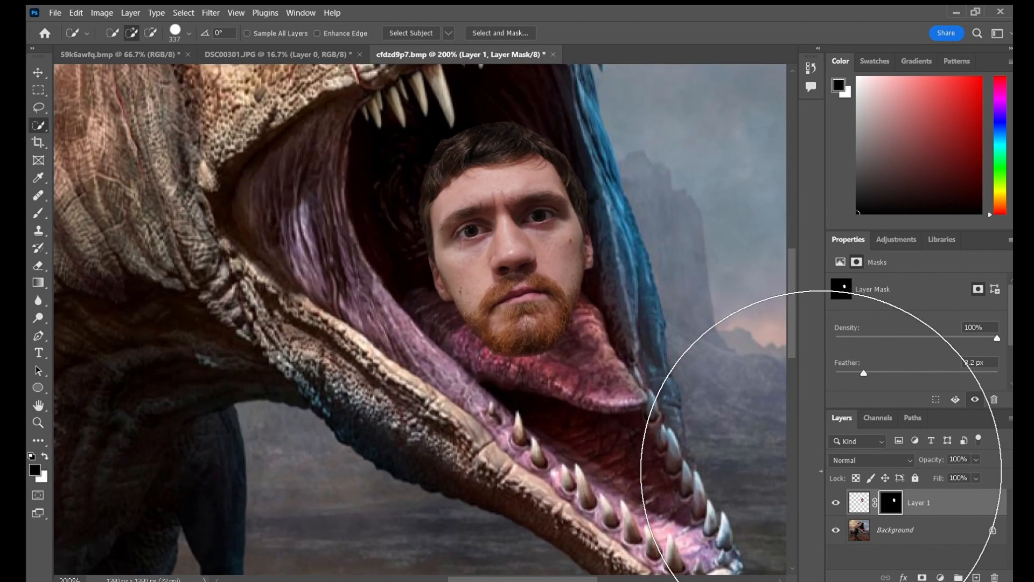
pyautogui.scroll(1, 653, 301)
pyautogui.hscroll(-2, 653, 302)
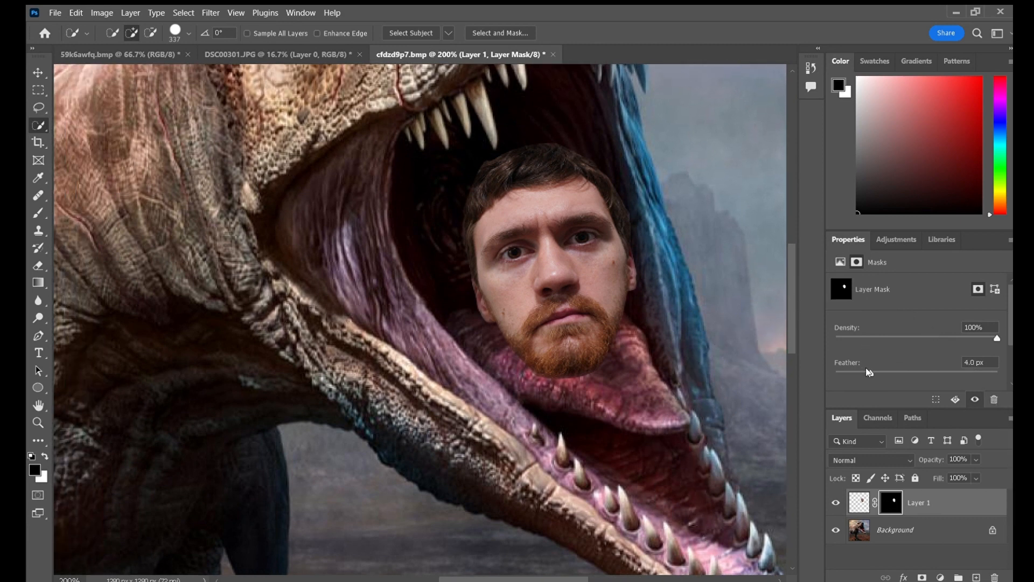
pyautogui.moveTo(864, 371); pyautogui.dragTo(889, 371)
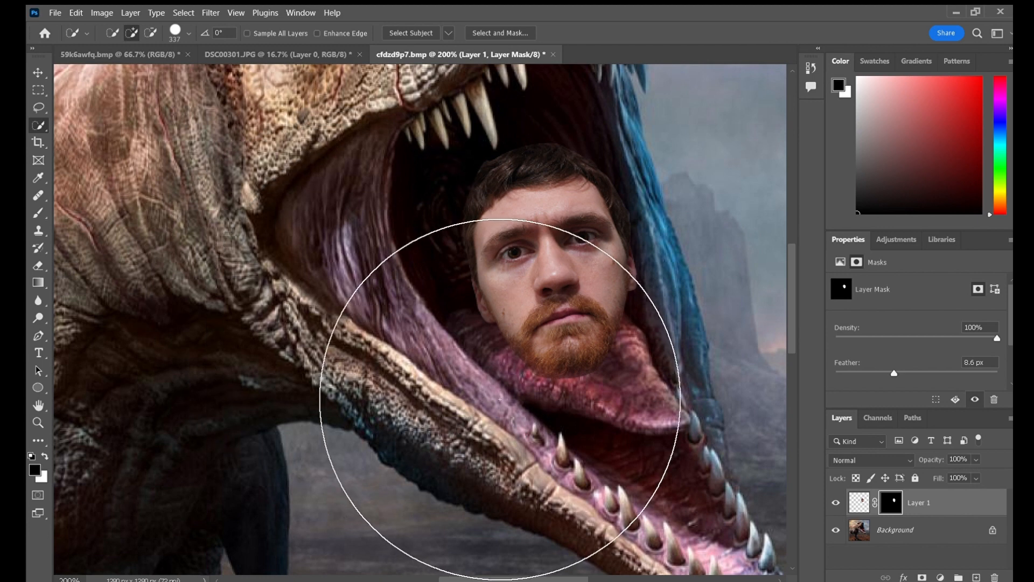
pyautogui.hotkey('ctrl', '-')
# Rotate the masked head another -11.08° and shift it slightly up and left in the T. rex's mouth, leaving no layer selected.
pyautogui.press('v')
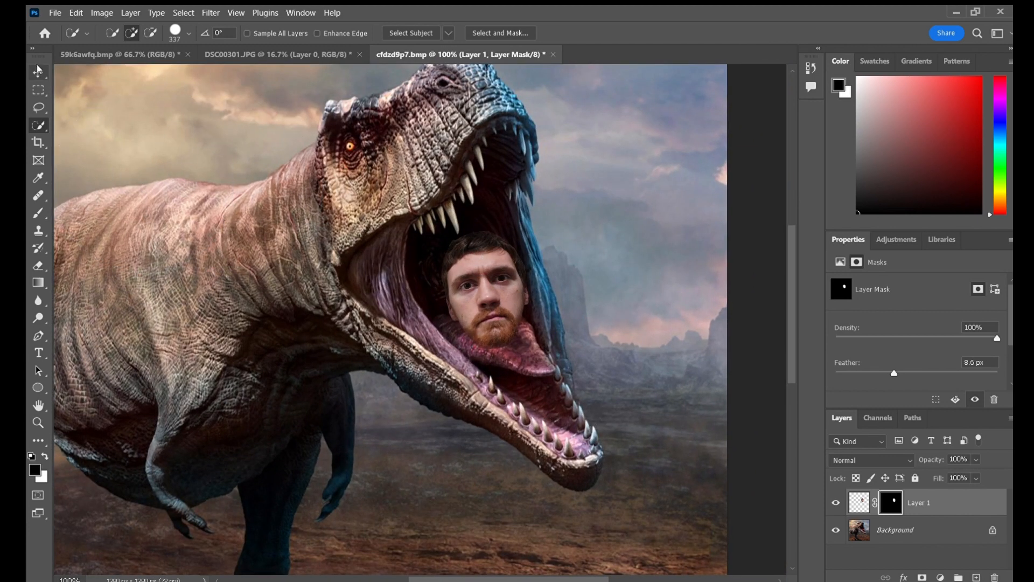
pyautogui.moveTo(505, 298); pyautogui.dragTo(497, 290)
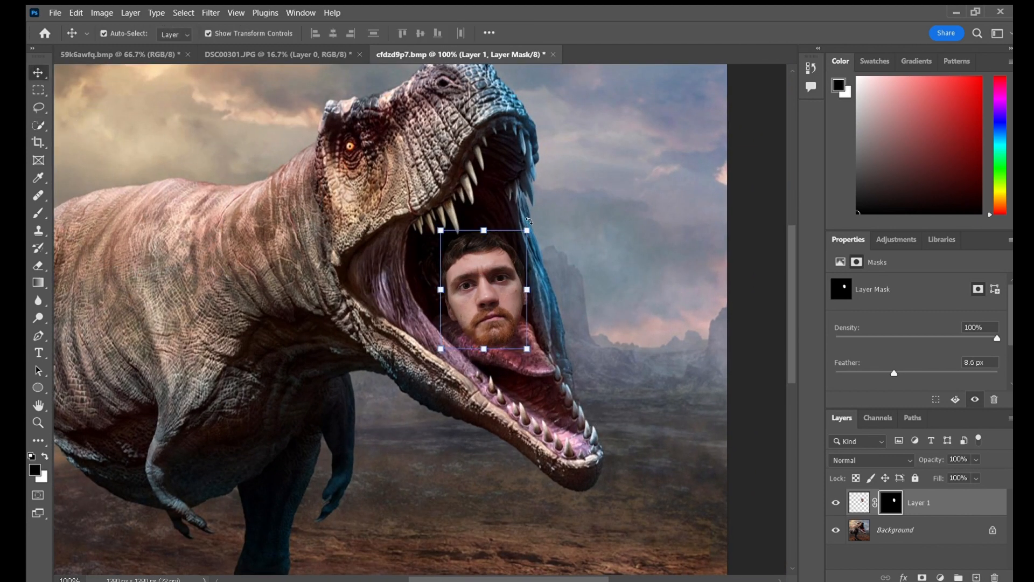
pyautogui.moveTo(529, 221); pyautogui.dragTo(516, 212)
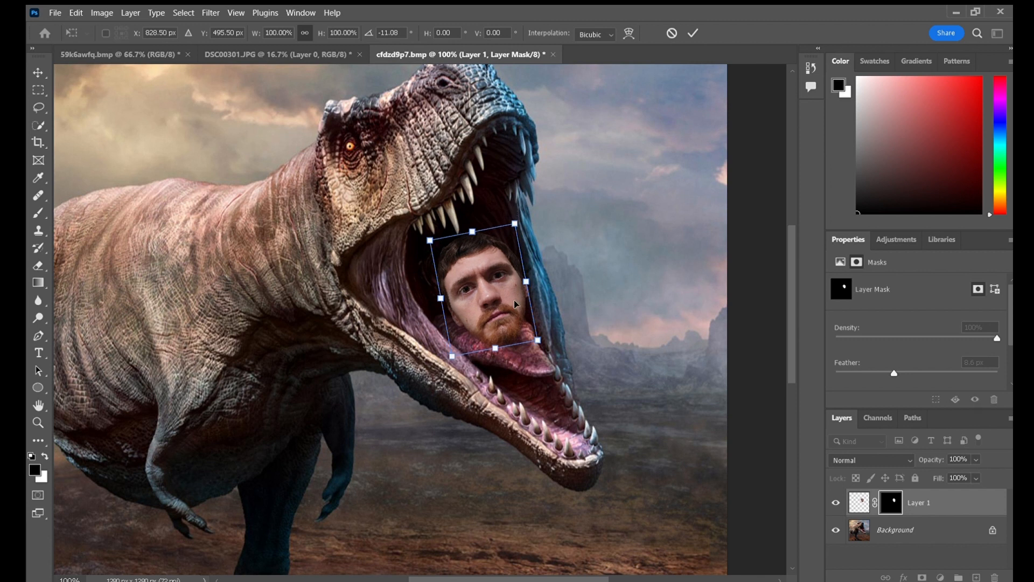
pyautogui.moveTo(517, 304); pyautogui.dragTo(511, 294)
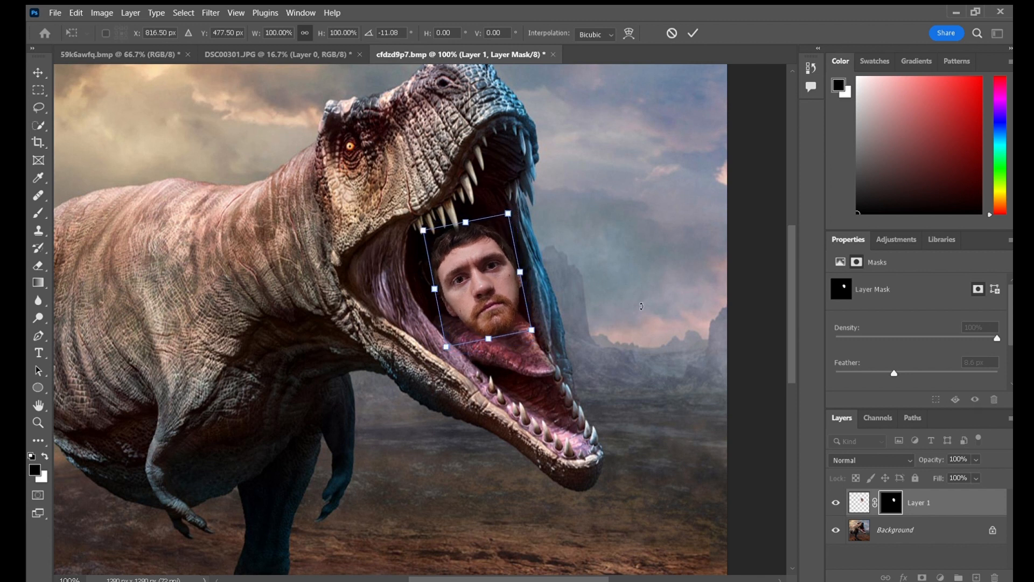
pyautogui.press('Return')
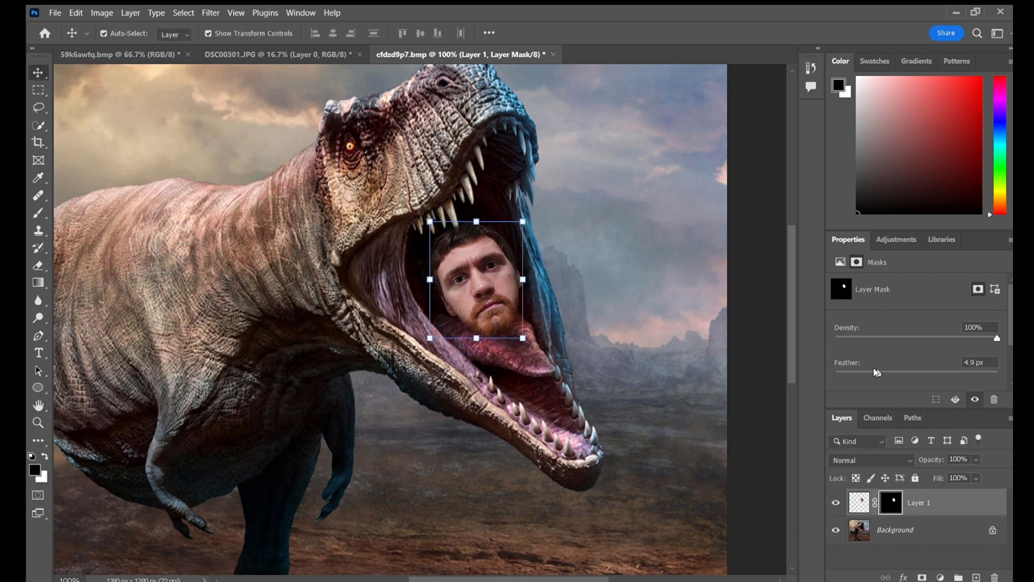
pyautogui.click(906, 552)
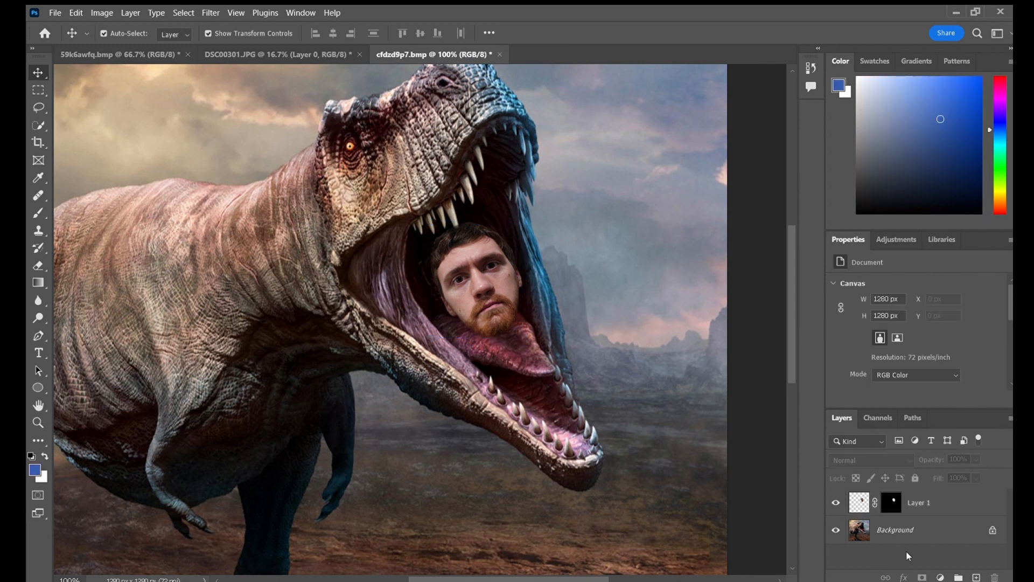
# Unlock the T. rex image's background layer and select the masked head on Layer 1.
pyautogui.click(993, 529)
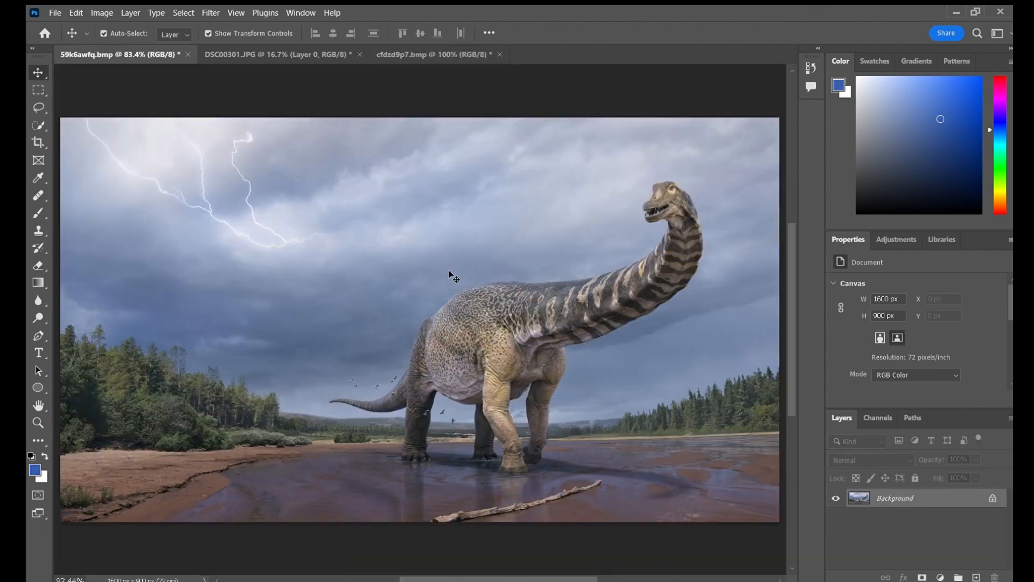
pyautogui.click(412, 55)
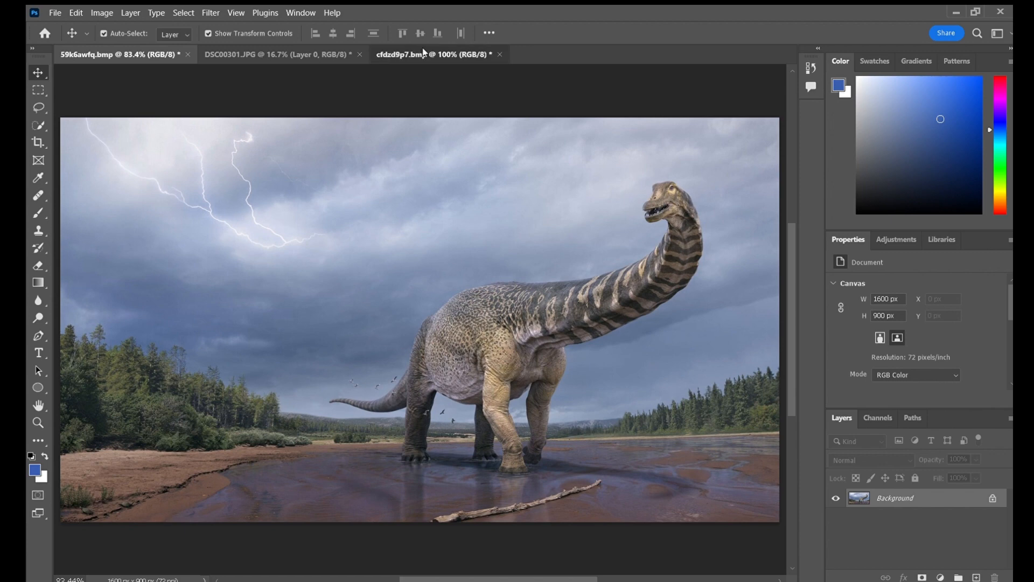
pyautogui.click(506, 261)
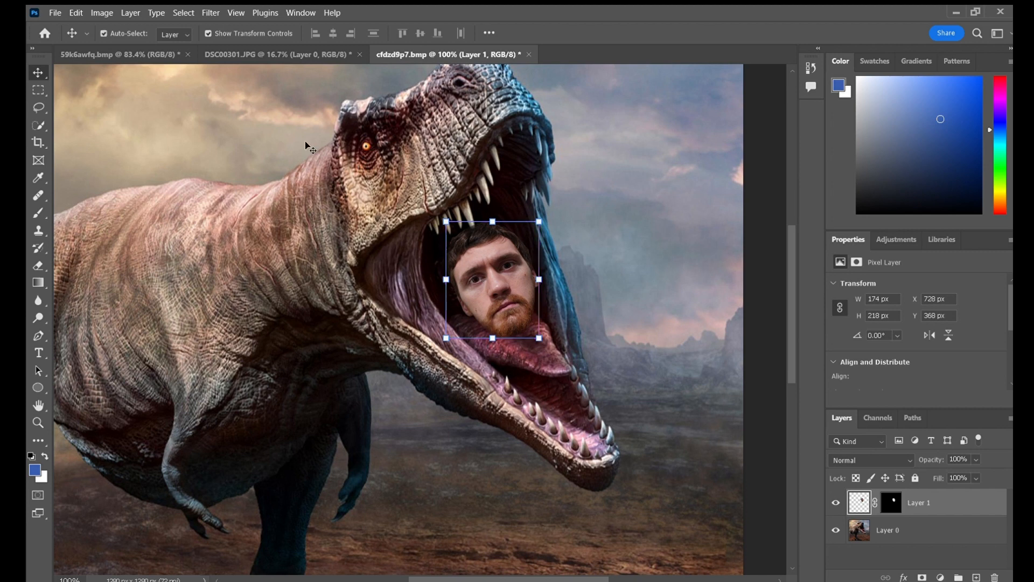
# Switch to 59k6awfq.bmp, paste the masked head, and place it over the long-necked dinosaur's head at the end of its neck.
pyautogui.click(150, 54)
pyautogui.hotkey('ctrl', 'v')
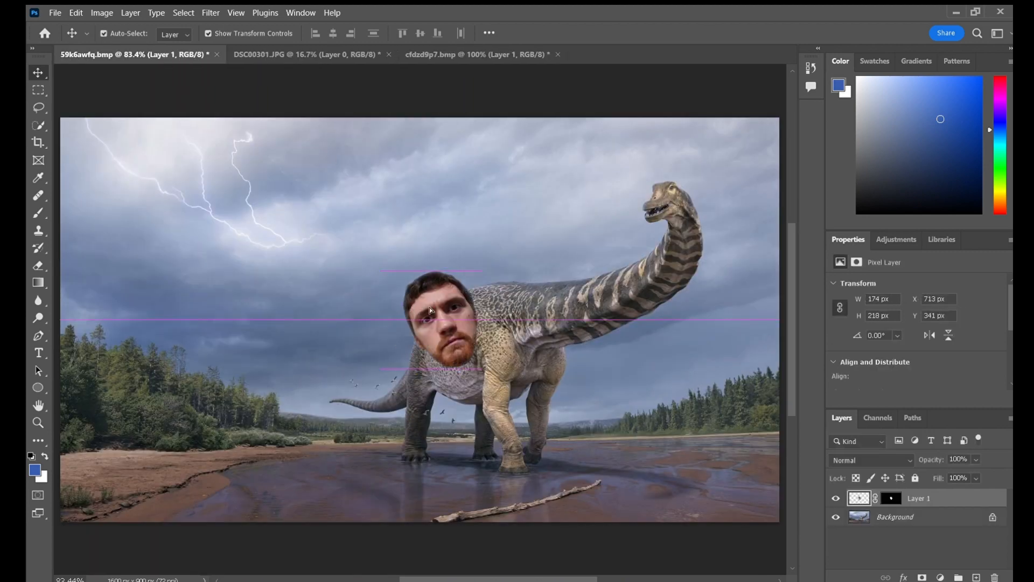
pyautogui.moveTo(429, 307); pyautogui.dragTo(642, 199)
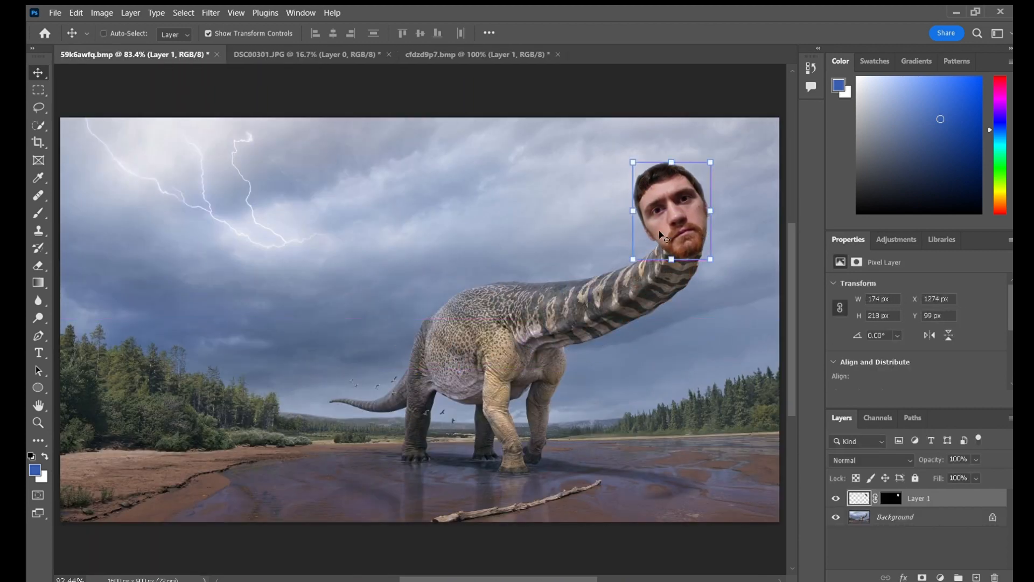
pyautogui.hotkey('ctrl', '+')
pyautogui.hscroll(4, 687, 246)
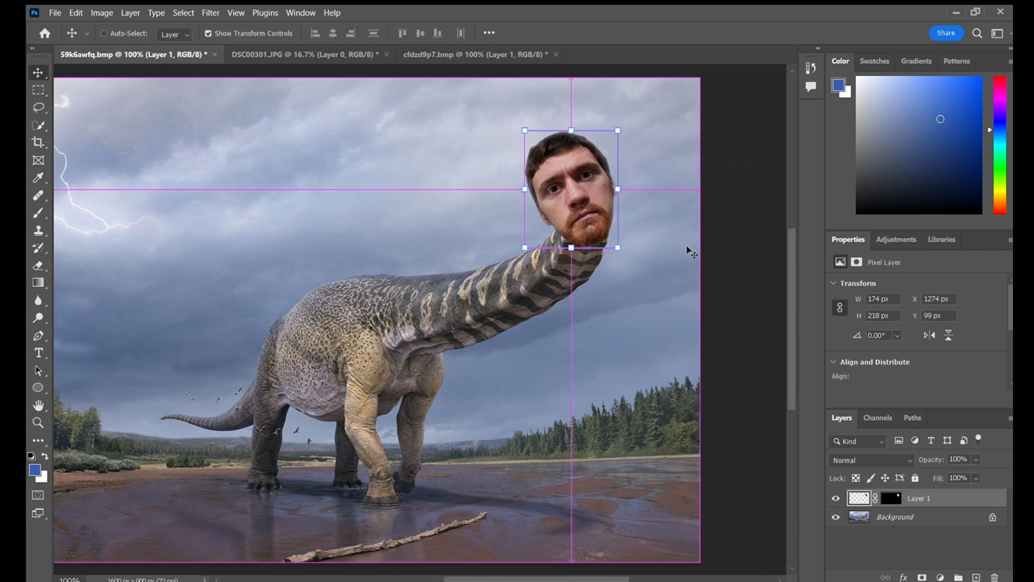
pyautogui.moveTo(580, 189); pyautogui.dragTo(587, 190)
pyautogui.click(673, 233)
# Remove the layer mask from the pasted head's Layer 1, keeping the cut-out head.
pyautogui.scroll(3, 652, 226)
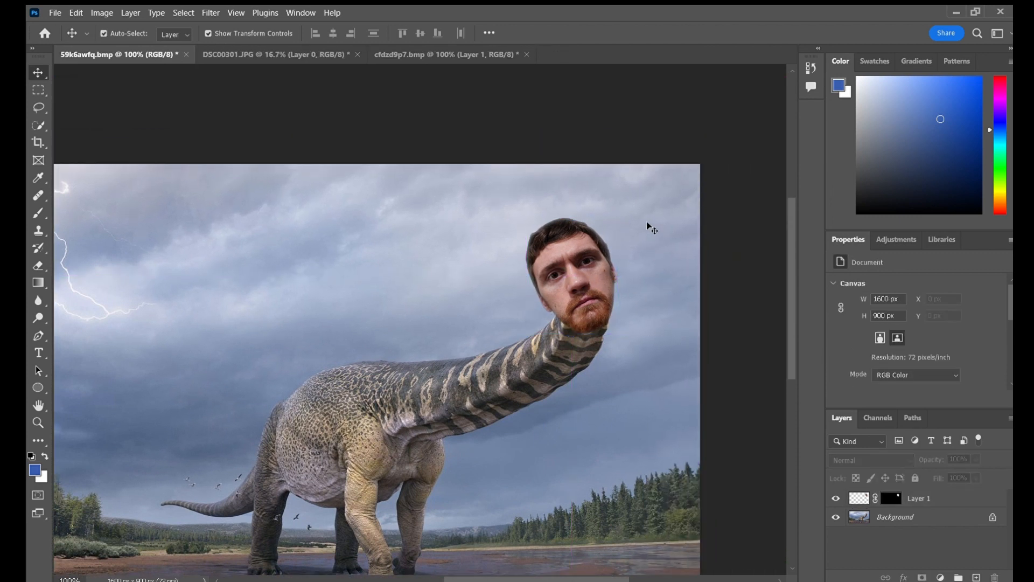
pyautogui.hotkey('ctrl', '+')
pyautogui.hotkey('ctrl', '+')
pyautogui.hscroll(4, 644, 227)
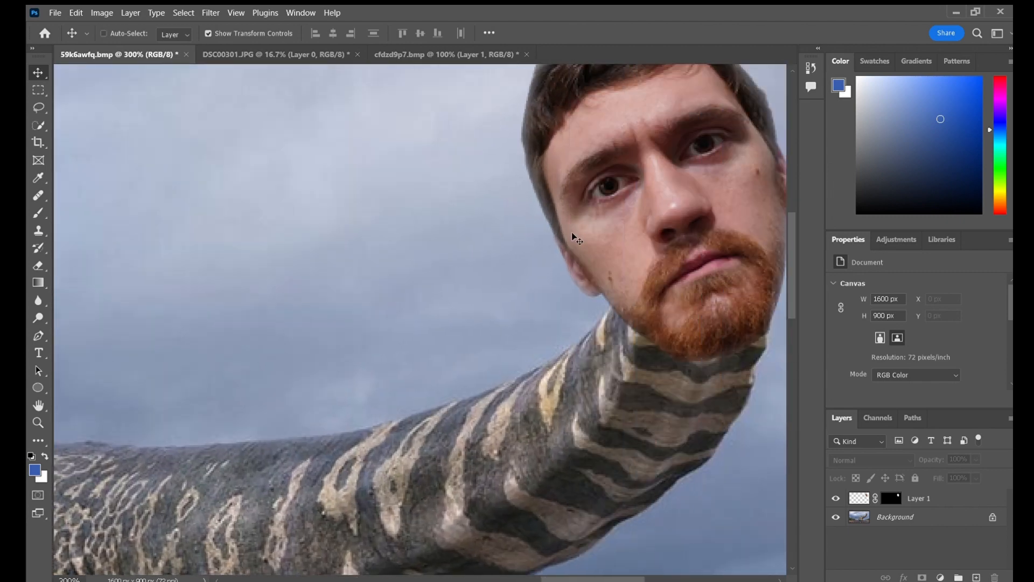
pyautogui.hscroll(2, 576, 238)
pyautogui.scroll(2, 598, 291)
pyautogui.keyDown('ctrl'); pyautogui.click(622, 346); pyautogui.keyUp('ctrl')
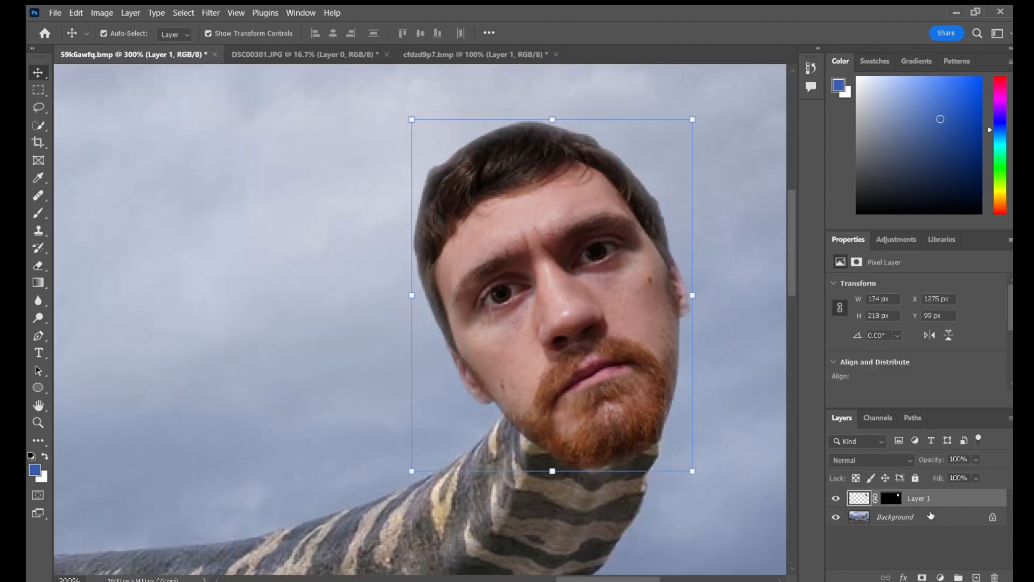
pyautogui.click(901, 500)
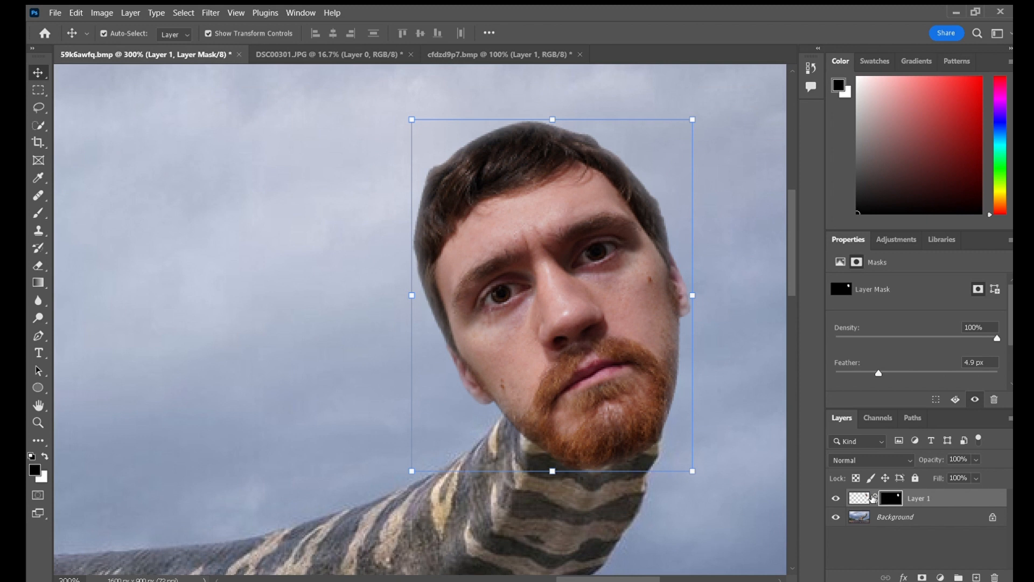
pyautogui.click(874, 498)
pyautogui.click(905, 412)
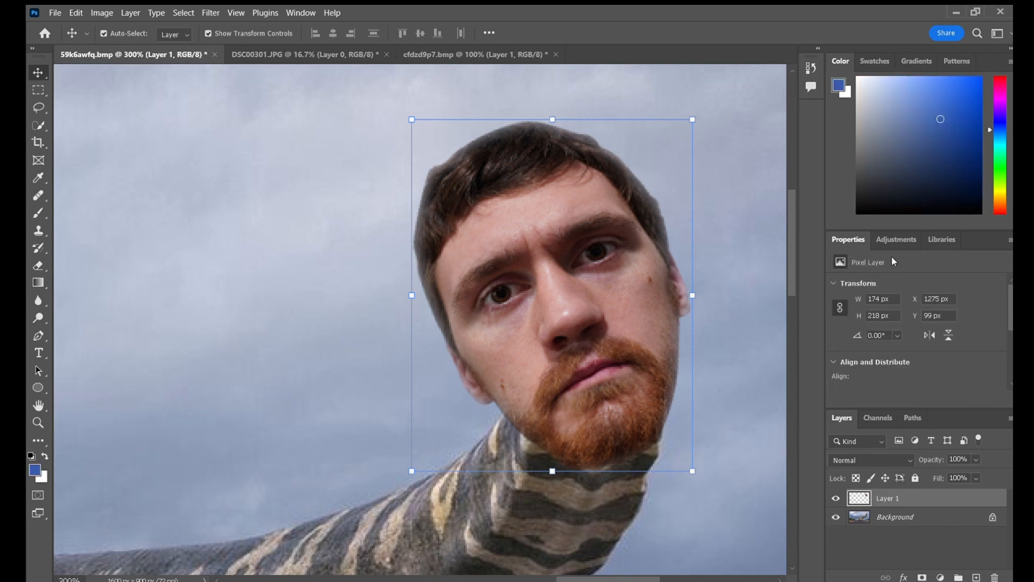
# Add a Hue/Saturation adjustment layer above the head with hue -28 and saturation -68.
pyautogui.click(897, 239)
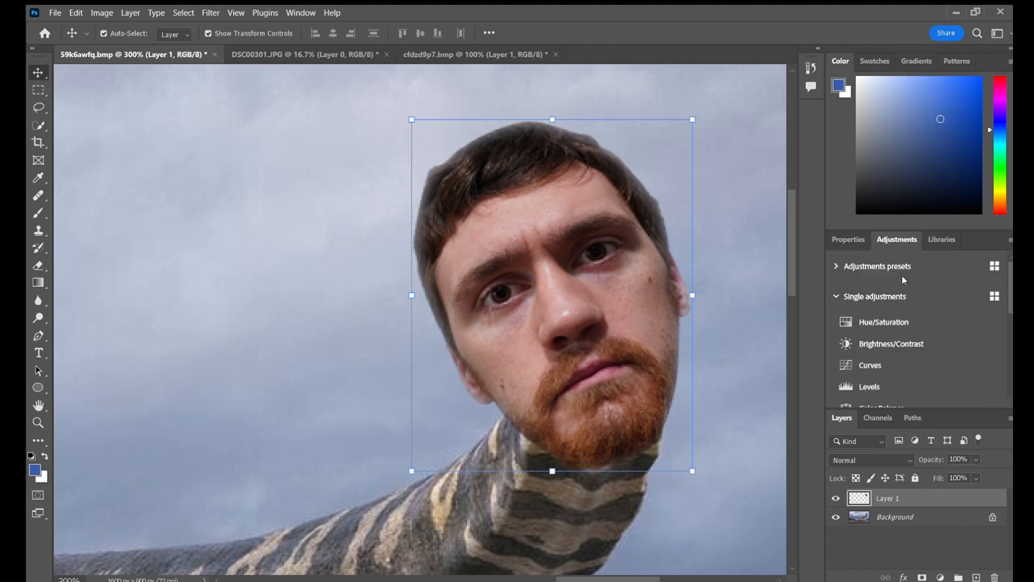
pyautogui.click(876, 321)
pyautogui.moveTo(916, 333); pyautogui.dragTo(857, 359)
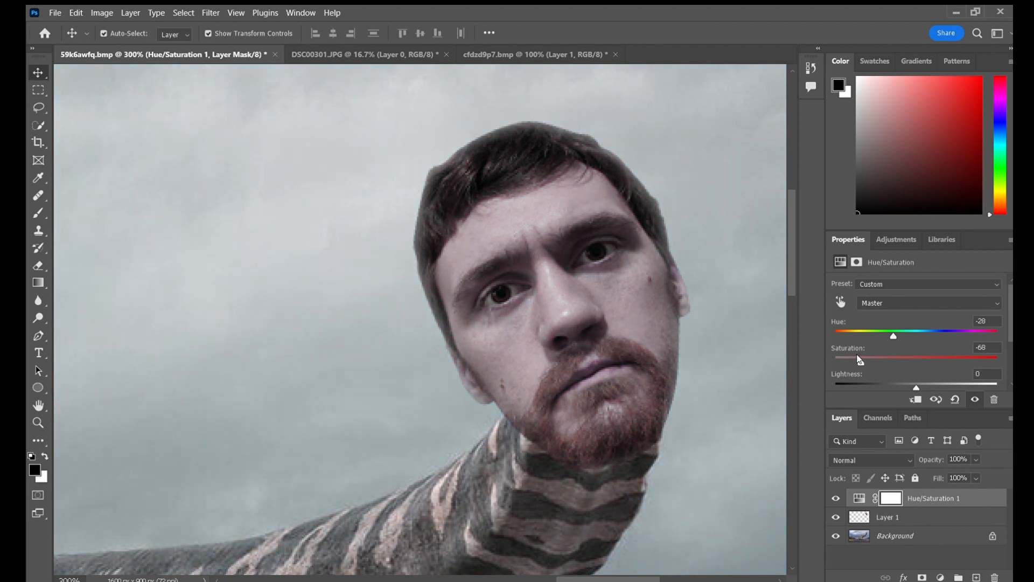
# Make the head's Layer 1 active and select the whole head with the Quick Selection tool.
pyautogui.click(884, 516)
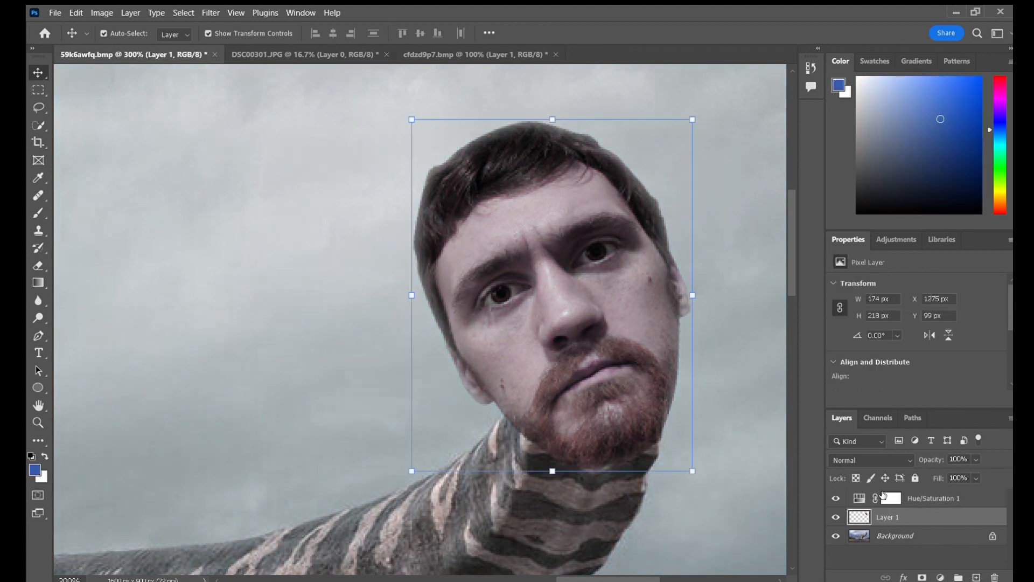
pyautogui.scroll(-2, 754, 493)
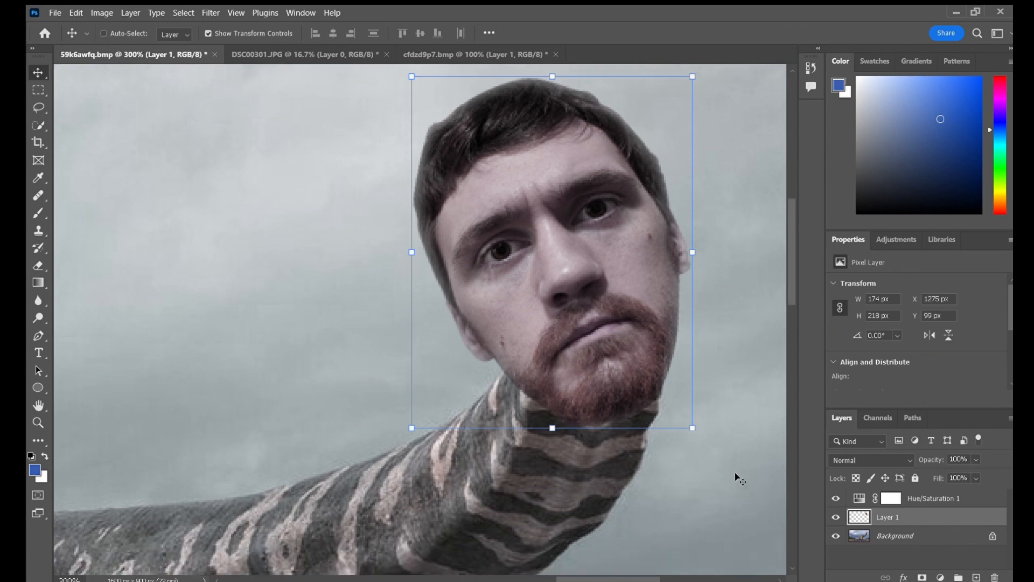
pyautogui.hotkey('ctrl', '-')
pyautogui.hotkey('ctrl', '-')
pyautogui.click(713, 456)
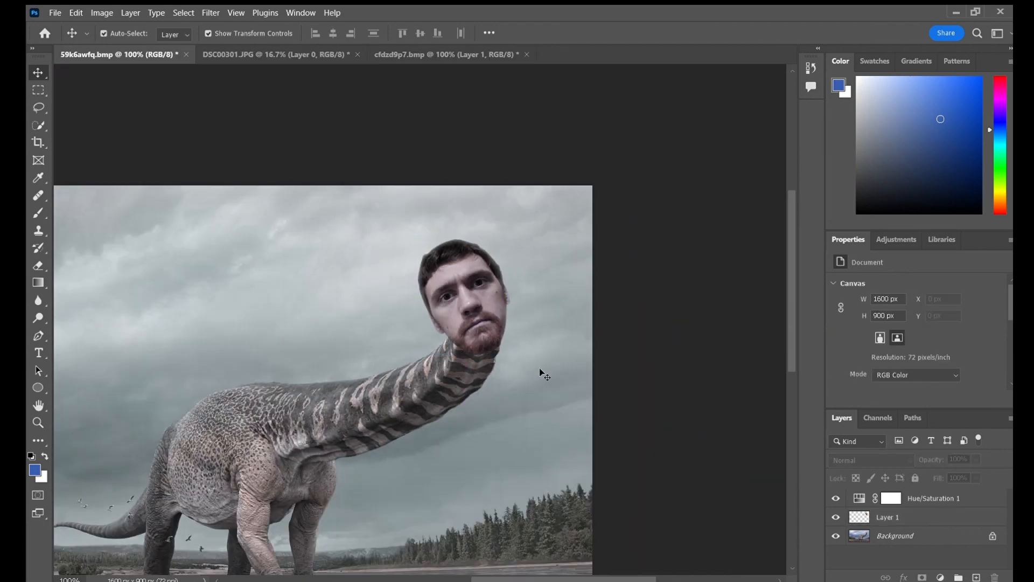
pyautogui.click(466, 304)
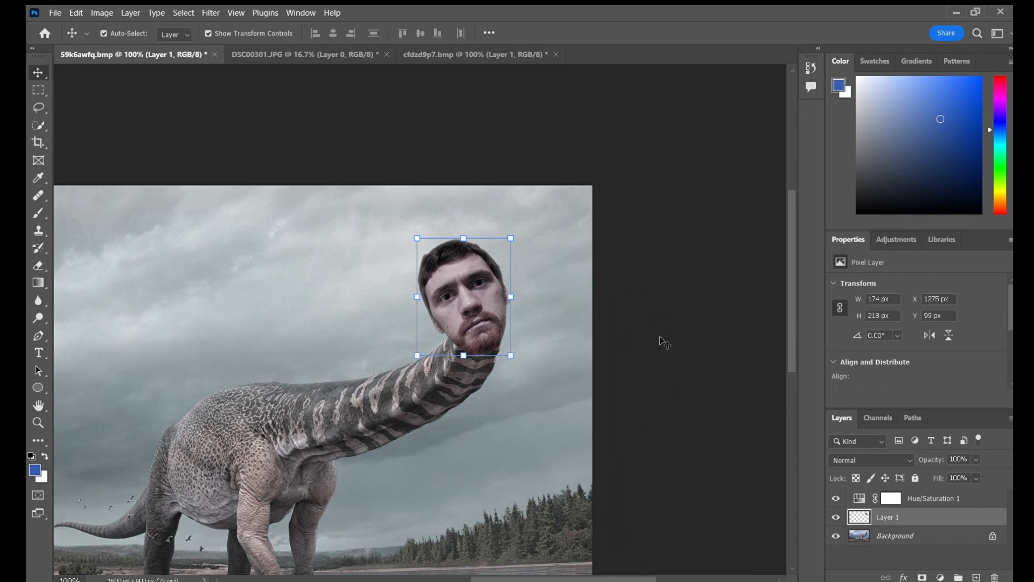
pyautogui.press('w')
pyautogui.click(555, 396)
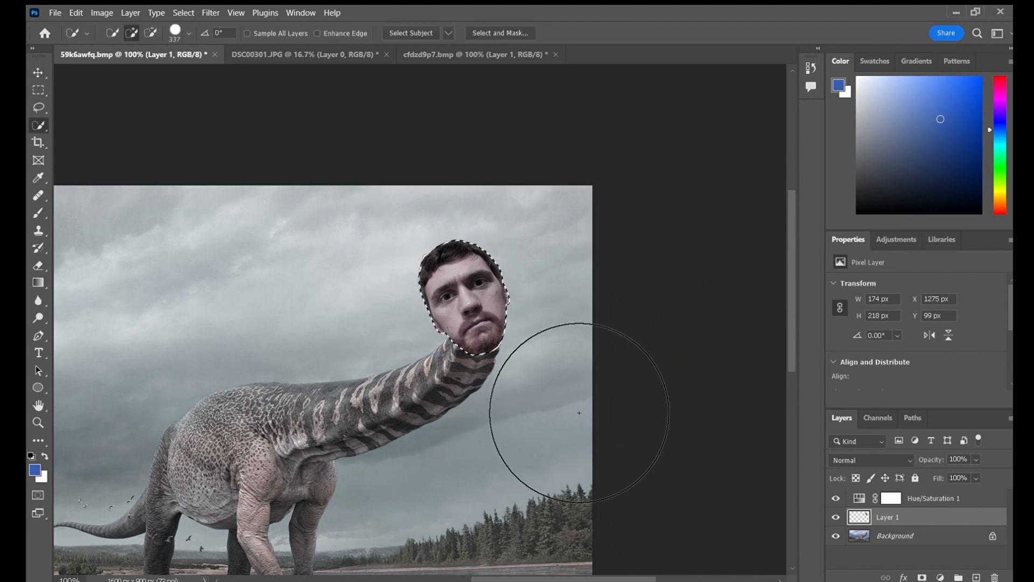
# Add a layer mask to Layer 1 from the head selection and set its feather to 4.6 px.
pyautogui.click(923, 577)
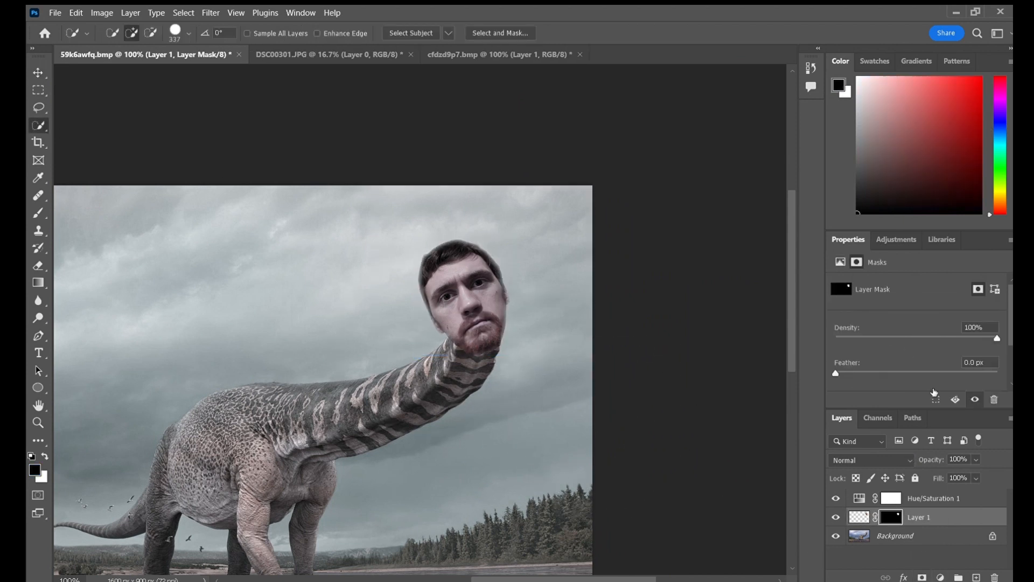
pyautogui.moveTo(877, 369)
pyautogui.mouseDown()
pyautogui.moveTo(895, 372)
pyautogui.moveTo(876, 371)
pyautogui.mouseUp()
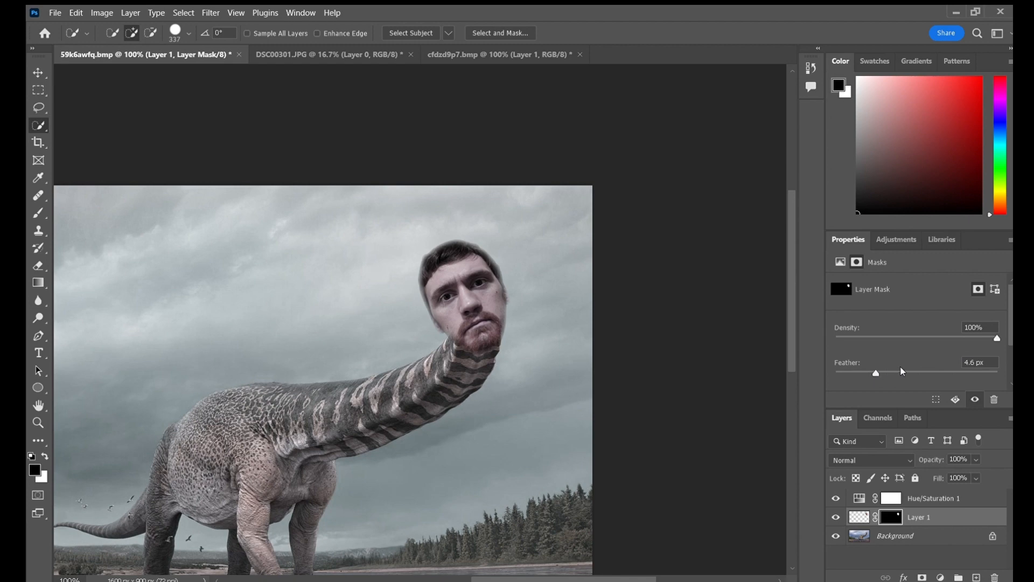
pyautogui.hotkey('ctrl', '+')
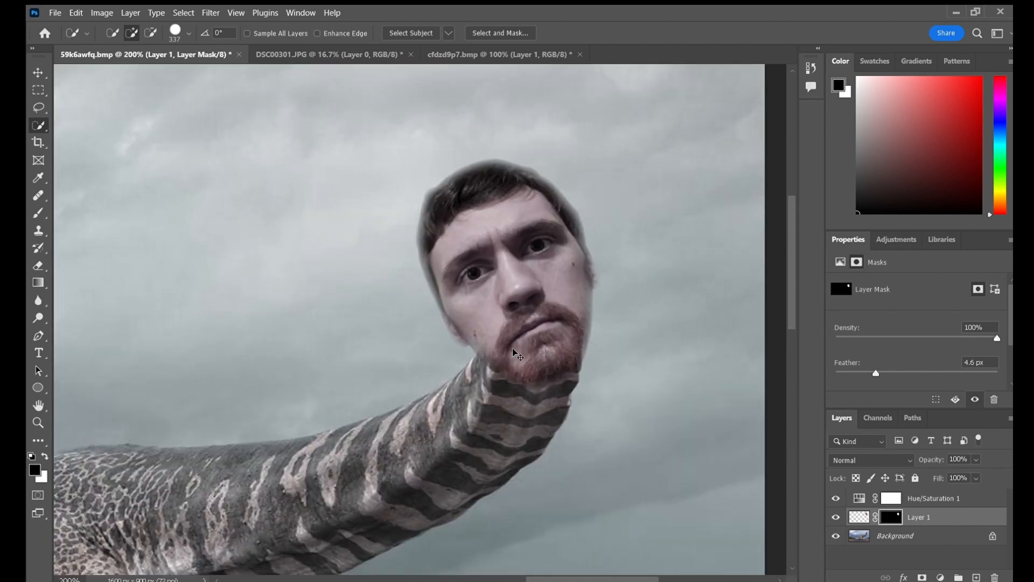
# Choose the Blur tool and reduce its brush size to 34 px.
pyautogui.click(864, 516)
pyautogui.click(885, 497)
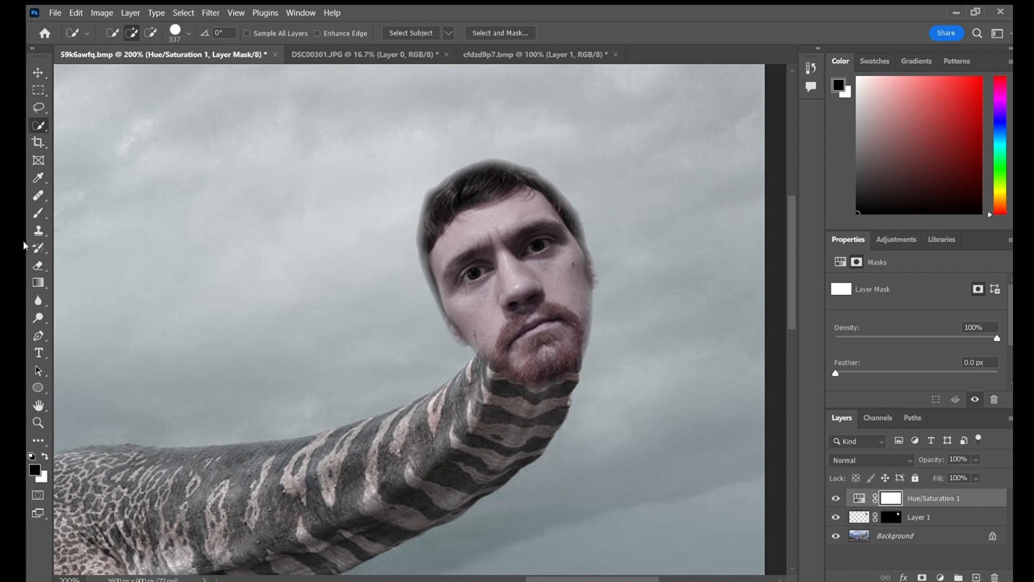
pyautogui.click(37, 316)
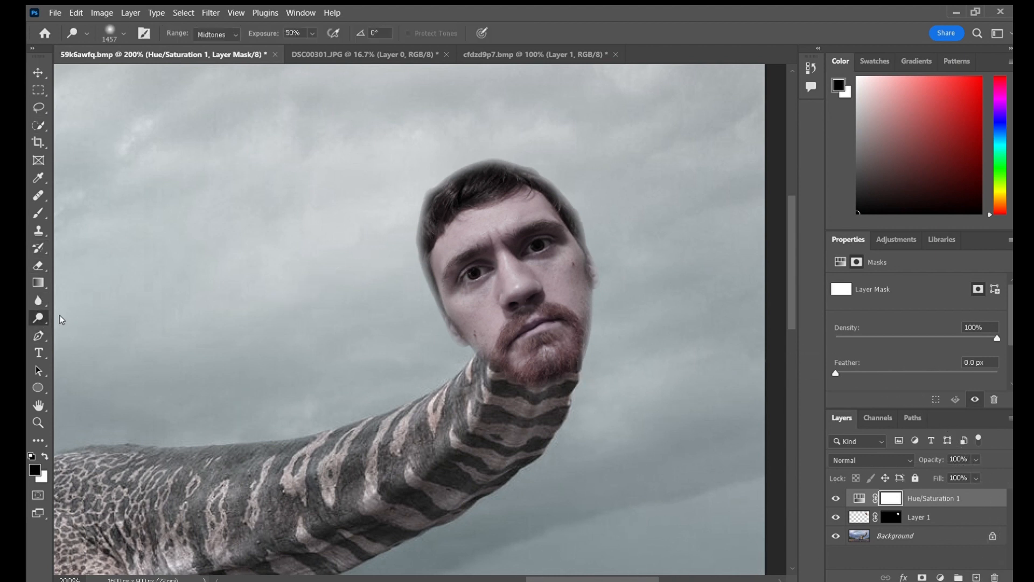
pyautogui.click(37, 301)
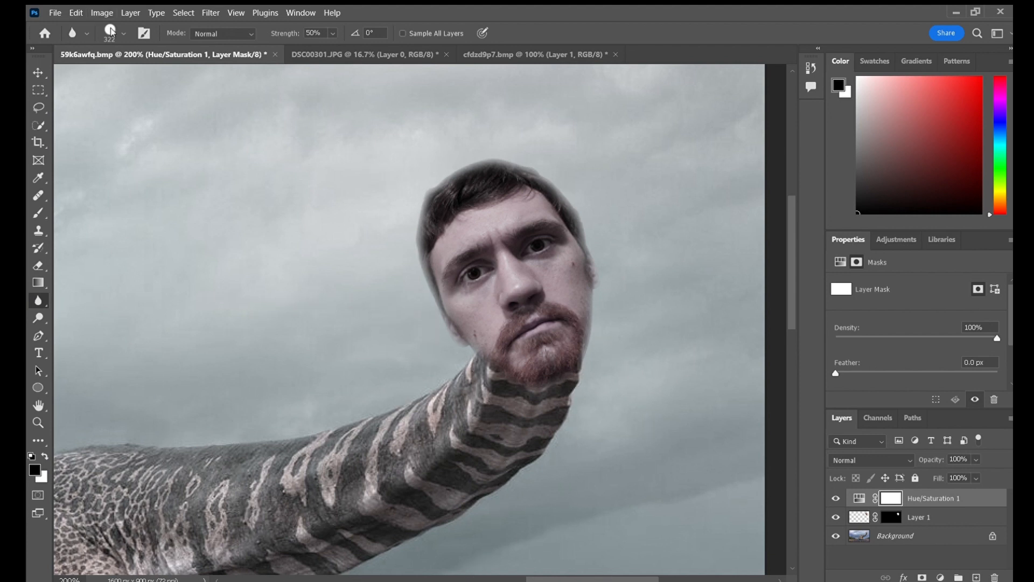
pyautogui.press('[')
pyautogui.press('[')
pyautogui.press('[')
pyautogui.press('[')
pyautogui.press('[')
# Merge the Hue/Saturation 1 adjustment layer with the head's Layer 1 into a single layer.
pyautogui.hotkey('ctrl', '-')
pyautogui.click(903, 516)
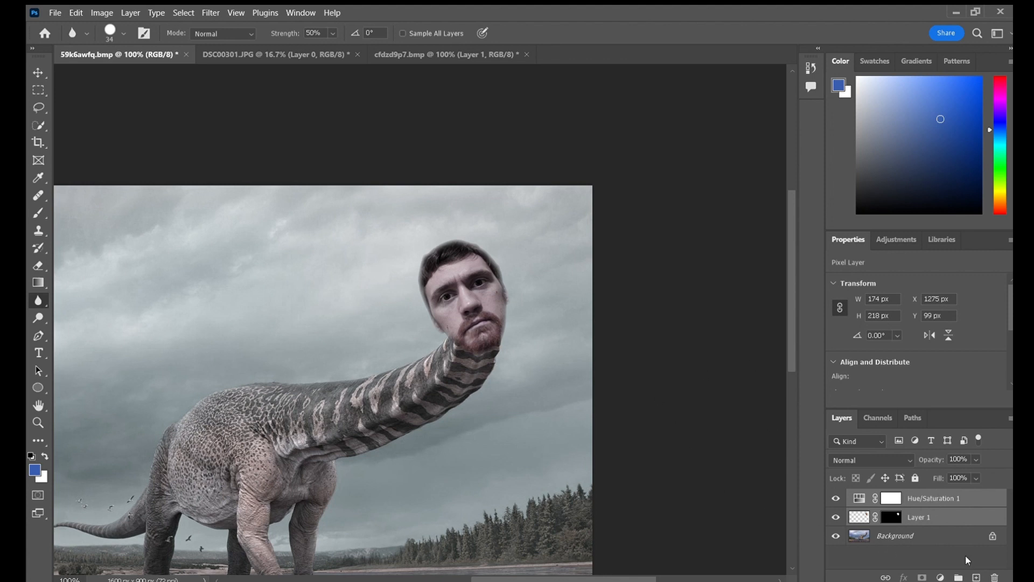
pyautogui.hotkey('ctrl', 'e')
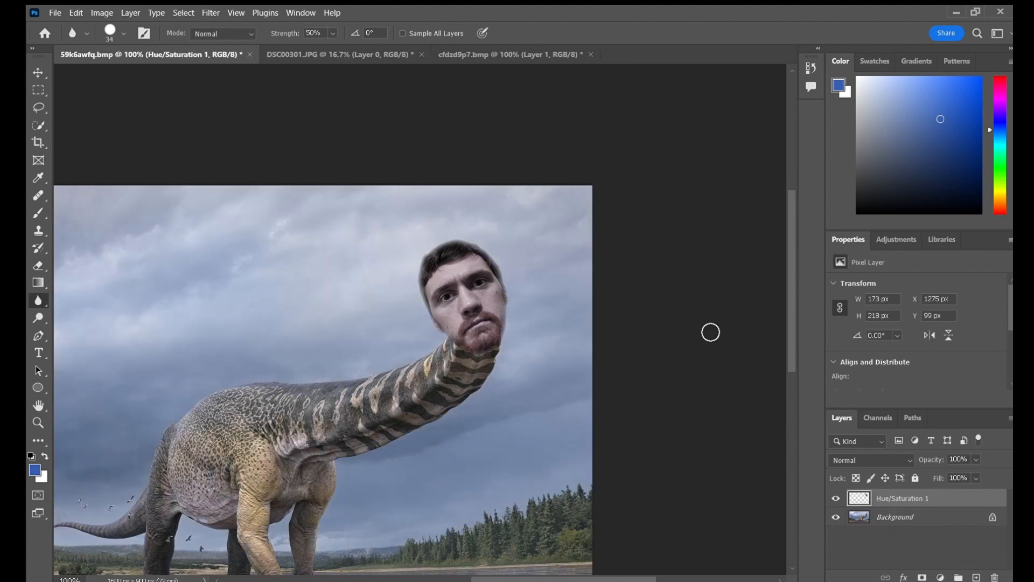
# Unlock the dinosaur's Background layer and merge it with the head layer into one layer.
pyautogui.hotkey('ctrl', '+')
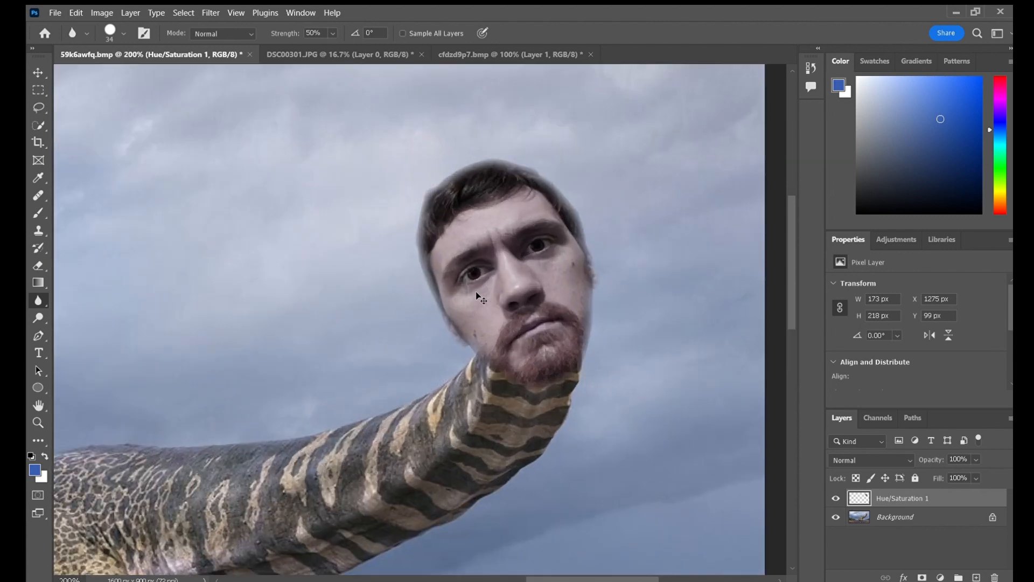
pyautogui.hotkey('ctrl', '-')
pyautogui.hotkey('ctrl', '+')
pyautogui.hotkey('ctrl', '+')
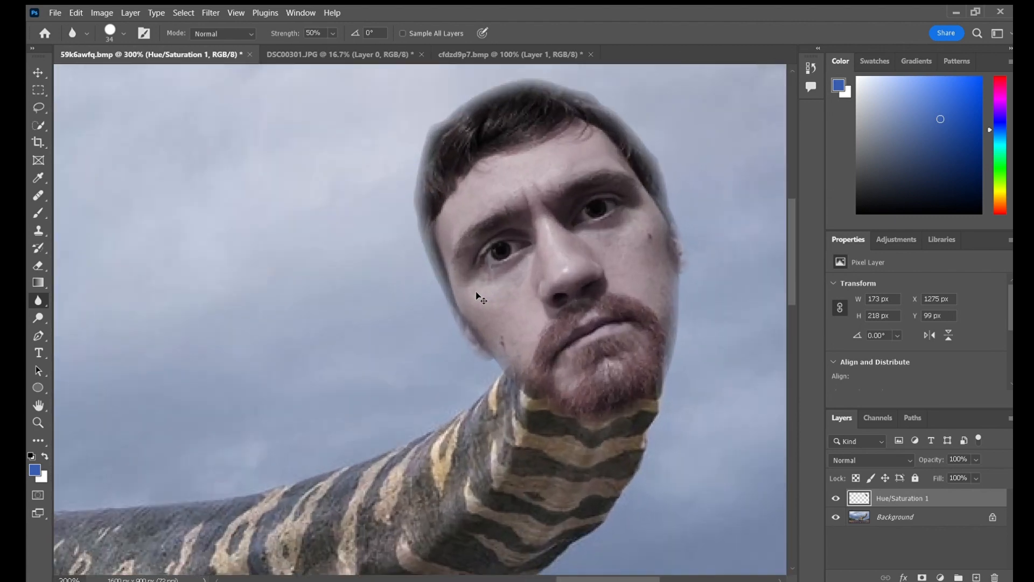
pyautogui.hotkey('ctrl', '-')
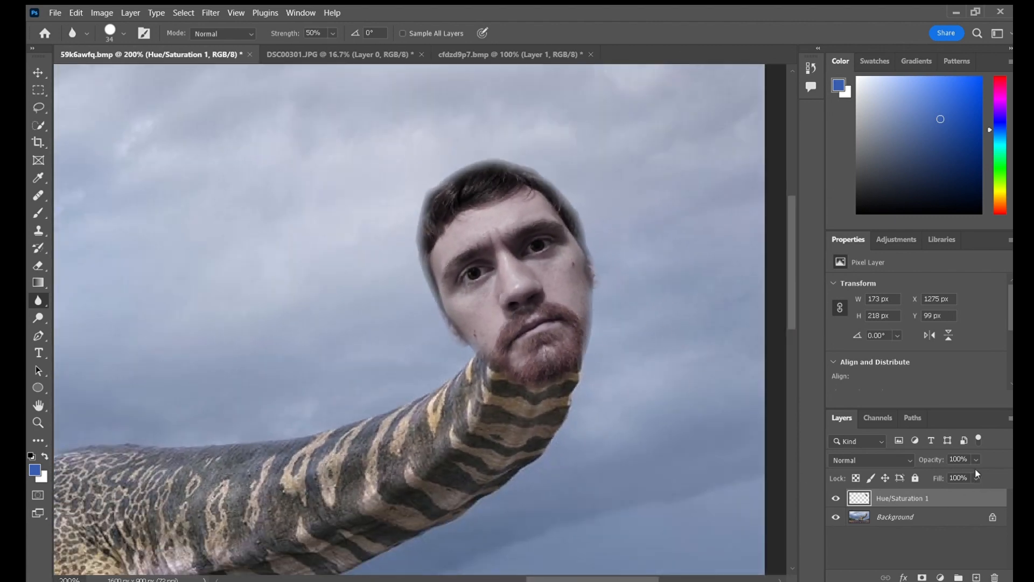
pyautogui.click(993, 517)
pyautogui.click(858, 498)
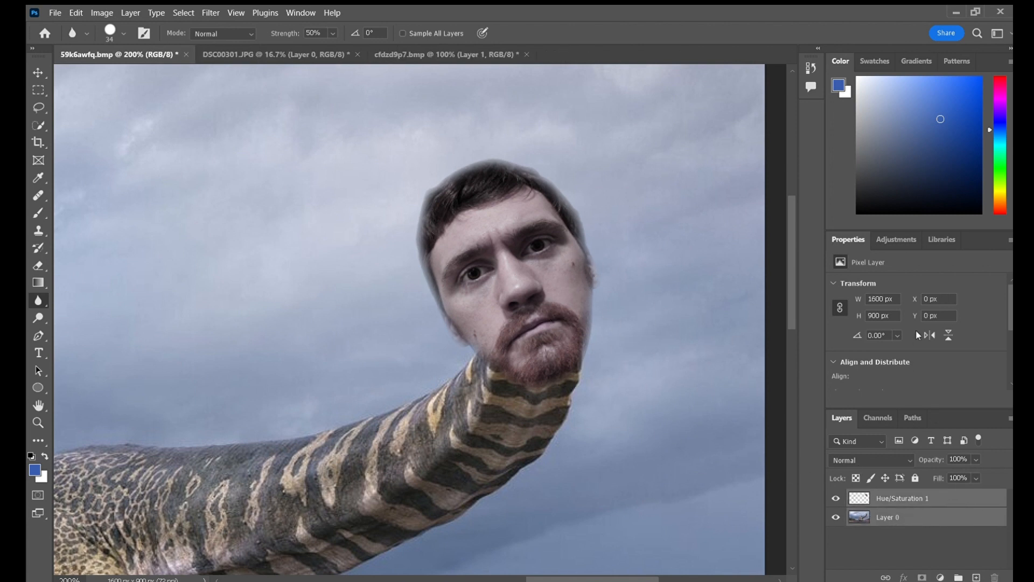
pyautogui.hotkey('ctrl', 'e')
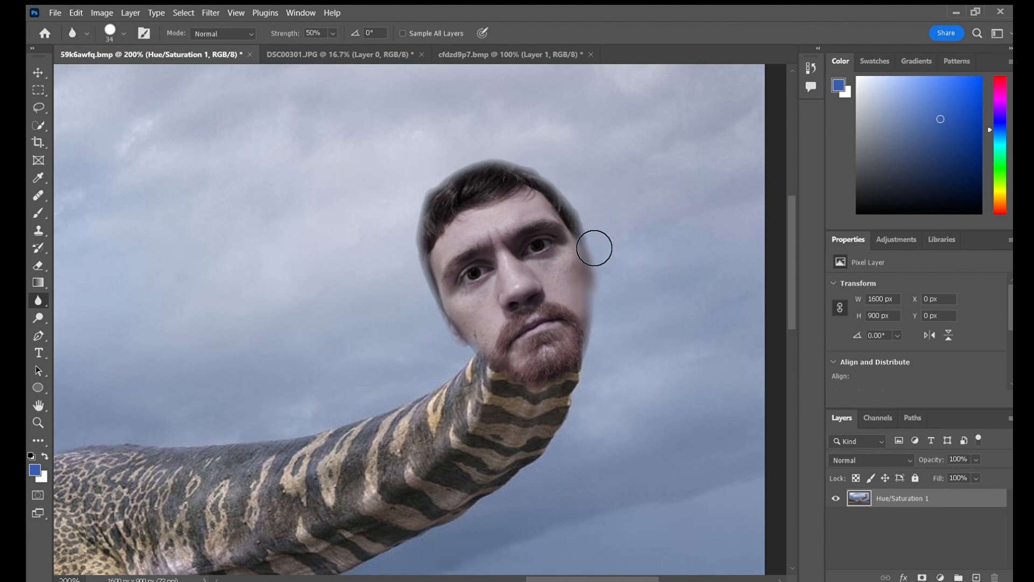
# Switch the Blur tool to a soft brush and blur the head's outer edge and its transition into the neck.
pyautogui.moveTo(594, 248)
pyautogui.mouseDown()
pyautogui.moveTo(577, 219)
pyautogui.moveTo(591, 236)
pyautogui.moveTo(587, 261)
pyautogui.mouseUp()
pyautogui.click(126, 97)
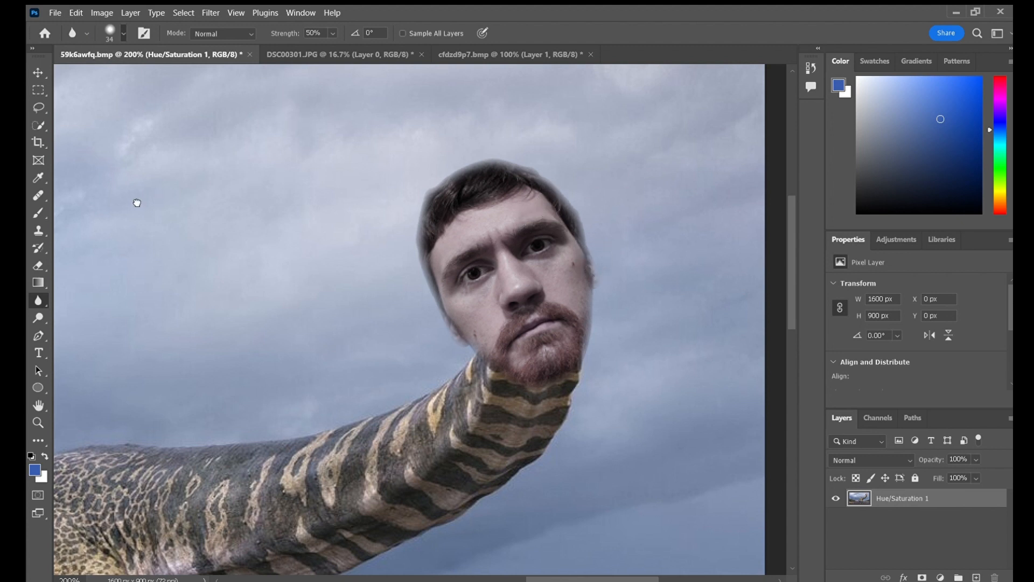
pyautogui.moveTo(593, 237)
pyautogui.mouseDown()
pyautogui.moveTo(549, 187)
pyautogui.moveTo(503, 172)
pyautogui.moveTo(441, 203)
pyautogui.moveTo(435, 186)
pyautogui.moveTo(442, 189)
pyautogui.moveTo(418, 243)
pyautogui.moveTo(429, 221)
pyautogui.moveTo(422, 259)
pyautogui.moveTo(423, 245)
pyautogui.moveTo(443, 334)
pyautogui.moveTo(450, 329)
pyautogui.moveTo(505, 391)
pyautogui.moveTo(563, 386)
pyautogui.moveTo(585, 369)
pyautogui.moveTo(561, 404)
pyautogui.moveTo(513, 396)
pyautogui.moveTo(498, 369)
pyautogui.moveTo(496, 387)
pyautogui.moveTo(548, 402)
pyautogui.moveTo(571, 391)
pyautogui.moveTo(512, 383)
pyautogui.mouseUp()
pyautogui.hotkey('ctrl', '-')
pyautogui.hotkey('ctrl', '+')
pyautogui.hotkey('ctrl', '-')
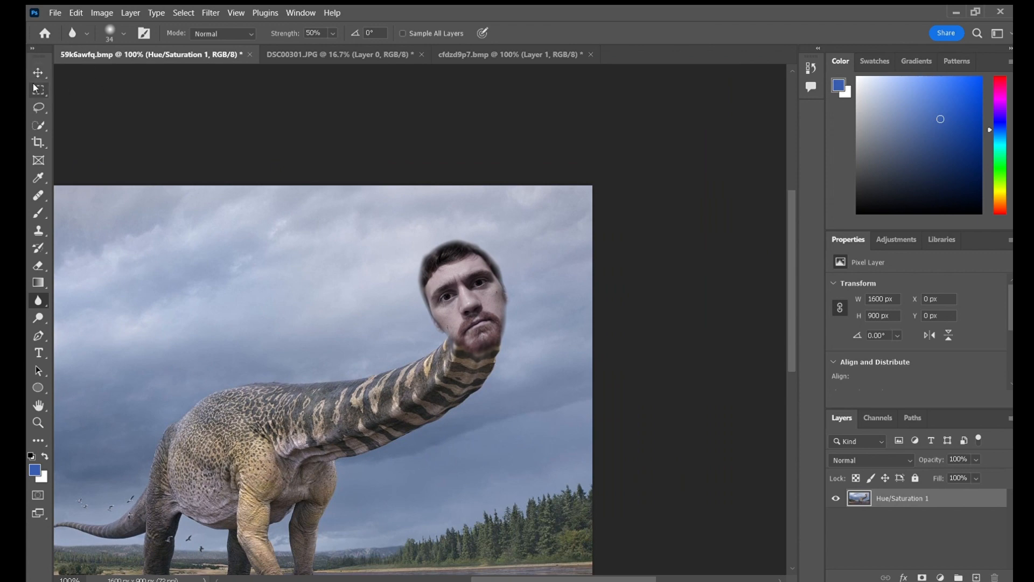
# Select the man's face and the adjoining top of the dinosaur's neck with a freehand Lasso outline just inside the head's edge.
pyautogui.click(38, 107)
pyautogui.hotkey('ctrl', '+')
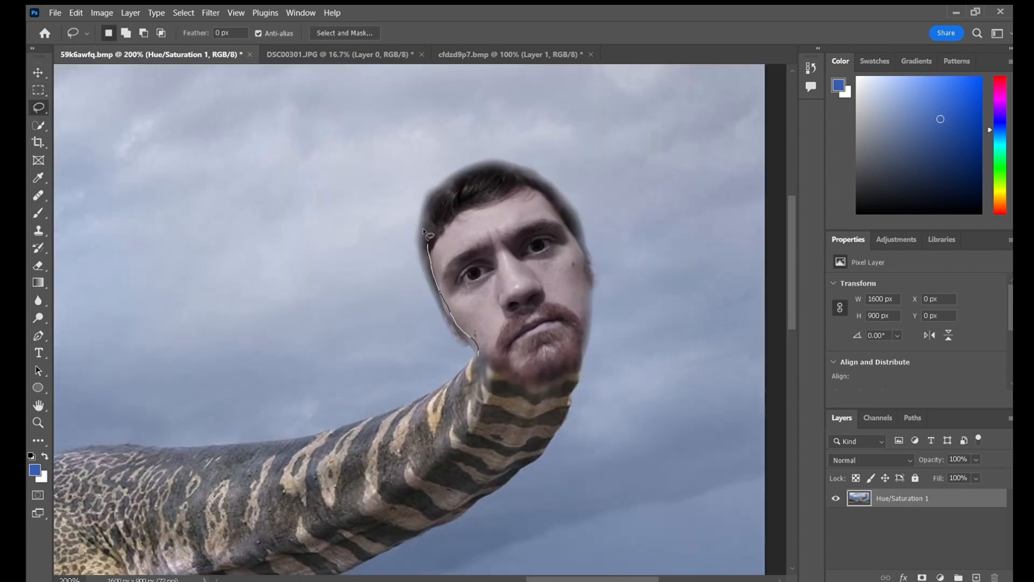
pyautogui.moveTo(443, 185)
pyautogui.mouseDown()
pyautogui.moveTo(506, 169)
pyautogui.moveTo(558, 198)
pyautogui.mouseUp()
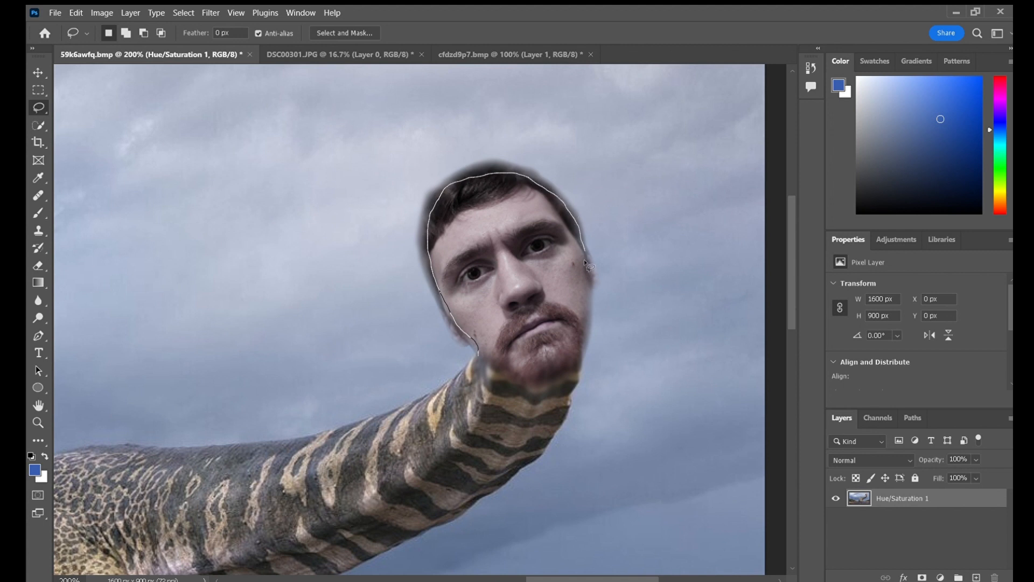
pyautogui.moveTo(574, 344)
pyautogui.mouseDown()
pyautogui.moveTo(563, 376)
pyautogui.moveTo(498, 430)
pyautogui.moveTo(474, 421)
pyautogui.moveTo(478, 352)
pyautogui.mouseUp()
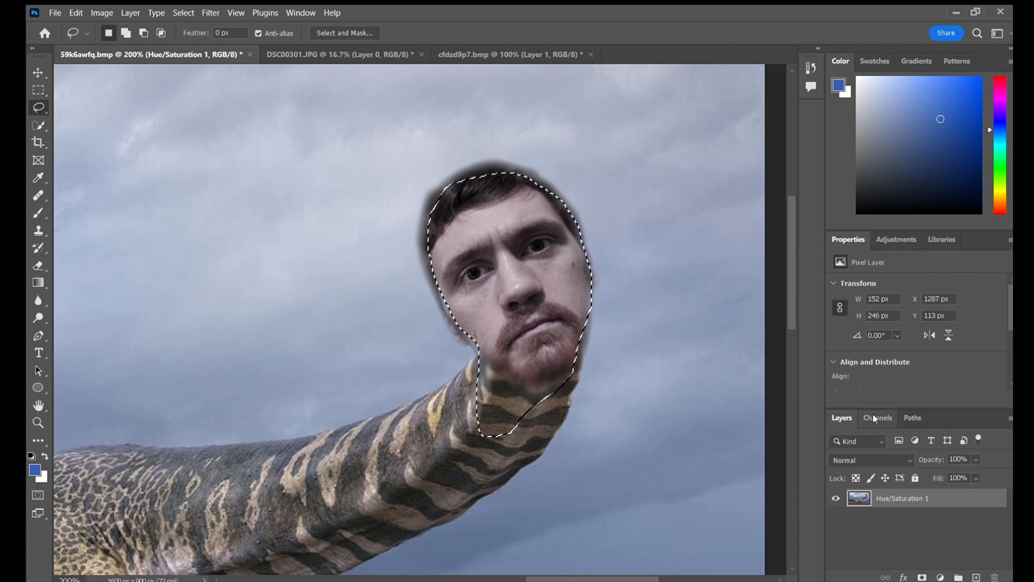
# Add a Hue/Saturation adjustment layer limited to the selected face and neck area and set its hue to +78.
pyautogui.click(891, 238)
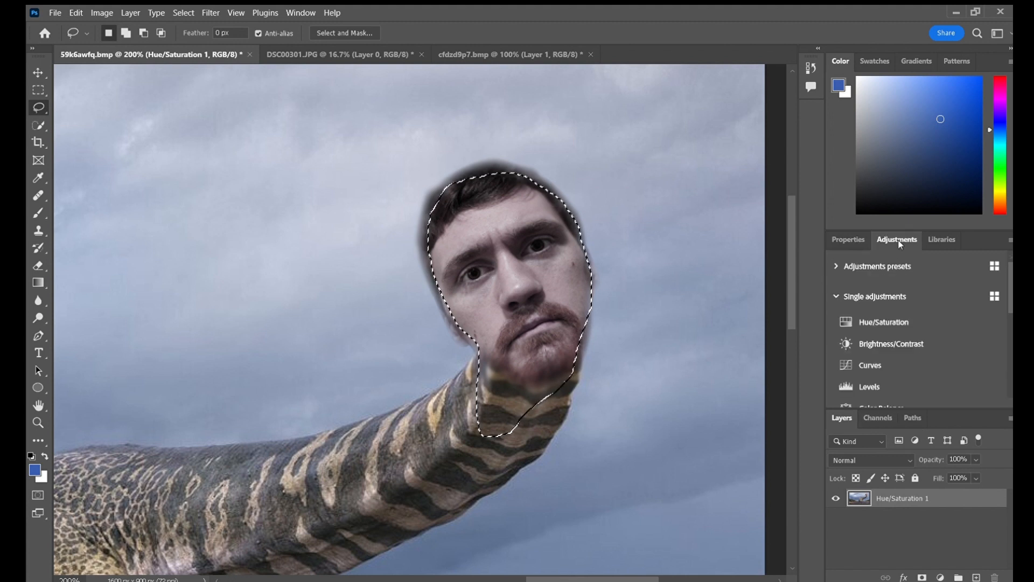
pyautogui.click(910, 324)
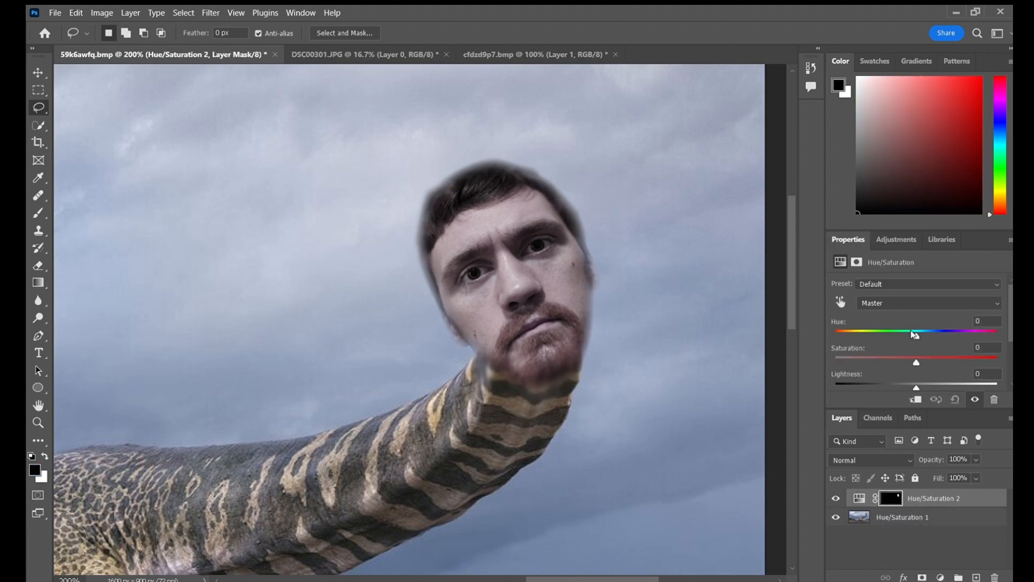
pyautogui.moveTo(915, 333); pyautogui.dragTo(960, 318)
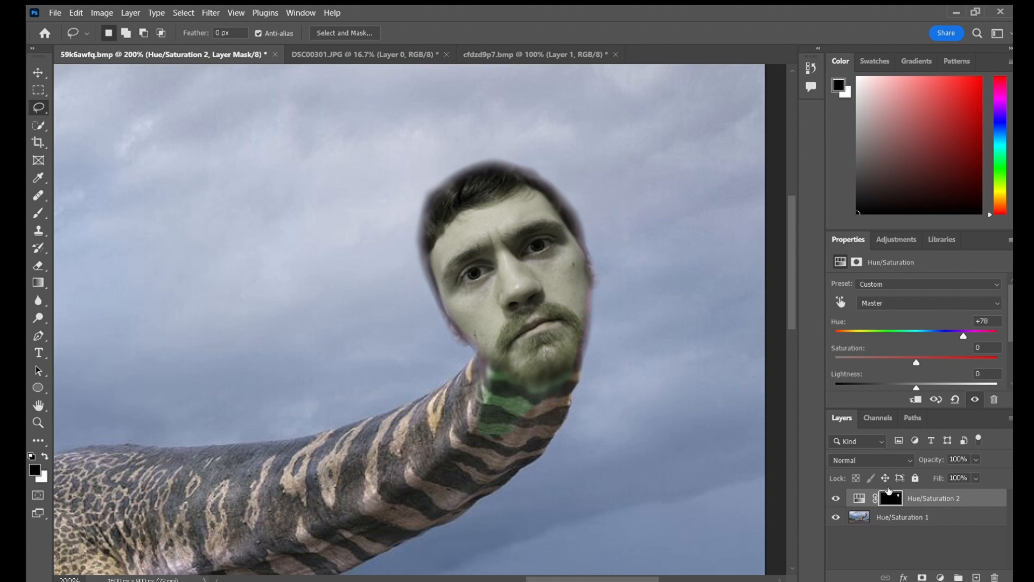
# Feather the Hue/Saturation 2 layer mask to 36.7 px and view the whole image.
pyautogui.click(857, 262)
pyautogui.moveTo(834, 370); pyautogui.dragTo(905, 372)
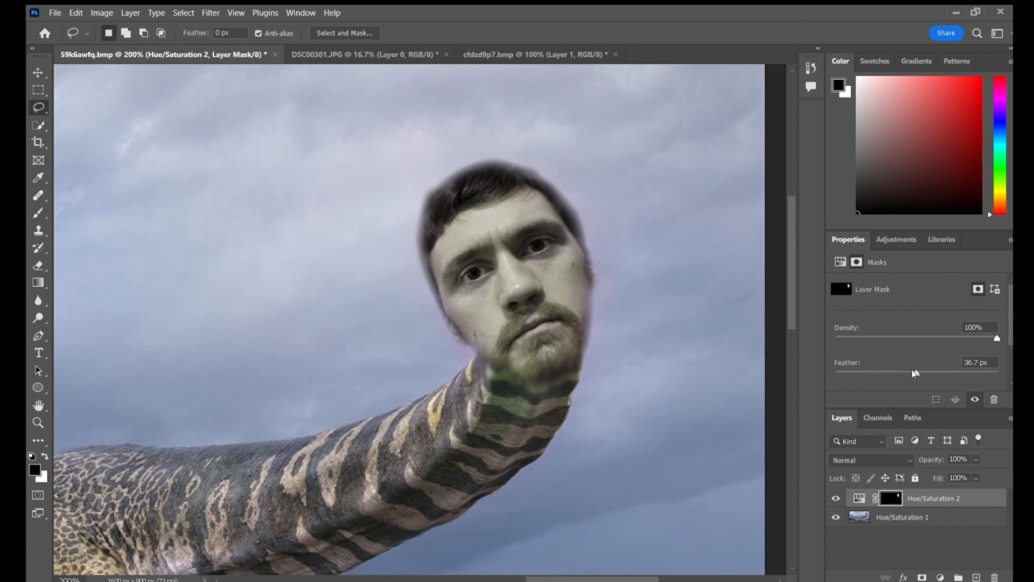
pyautogui.hotkey('ctrl', '-')
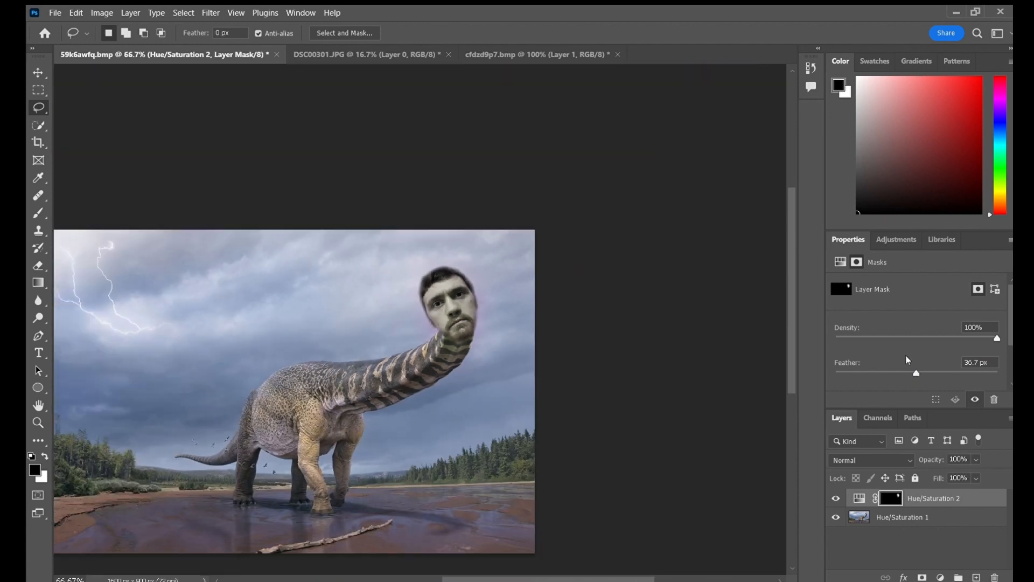
pyautogui.hotkey('ctrl', '+')
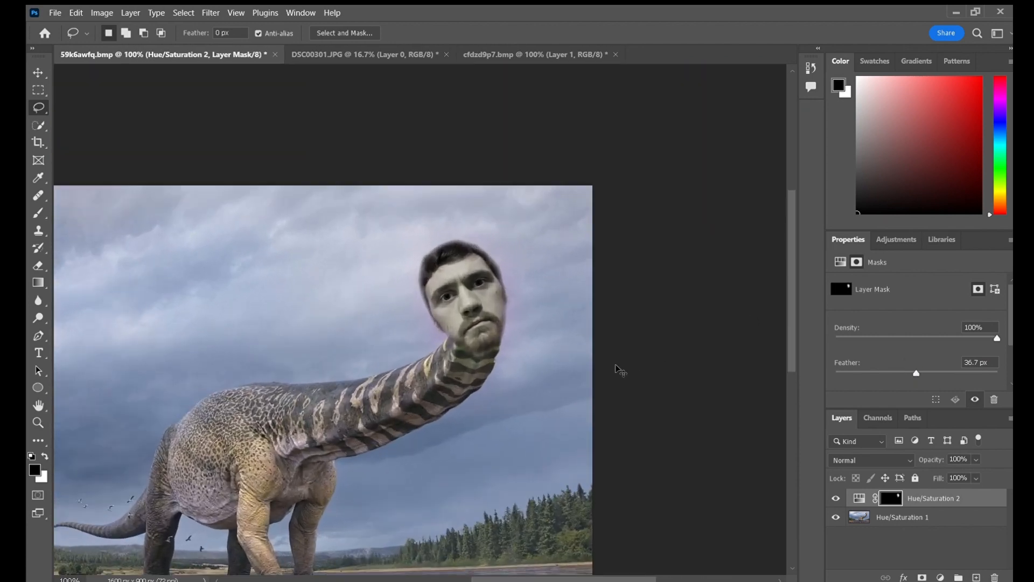
pyautogui.hotkey('ctrl', '0')
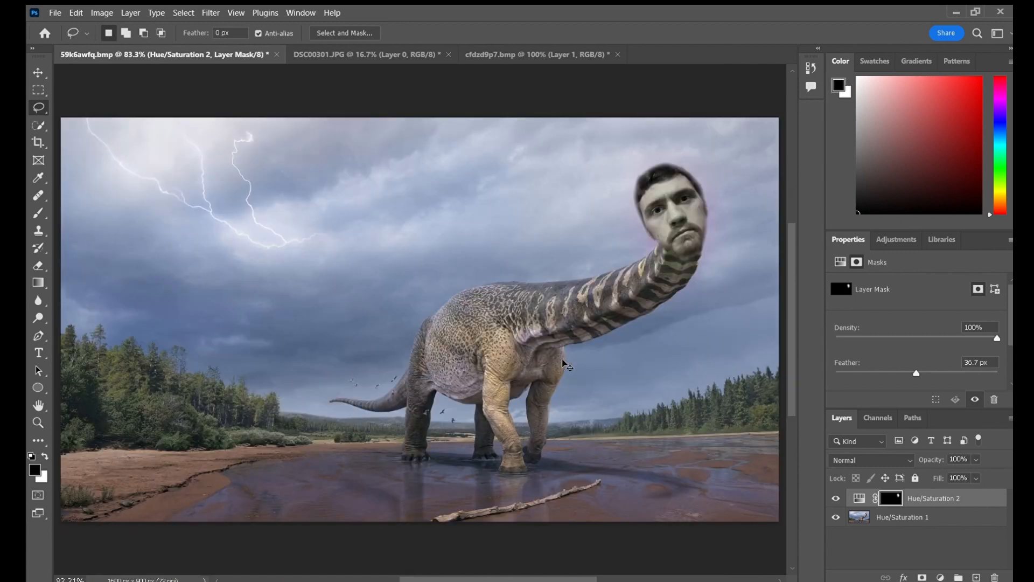